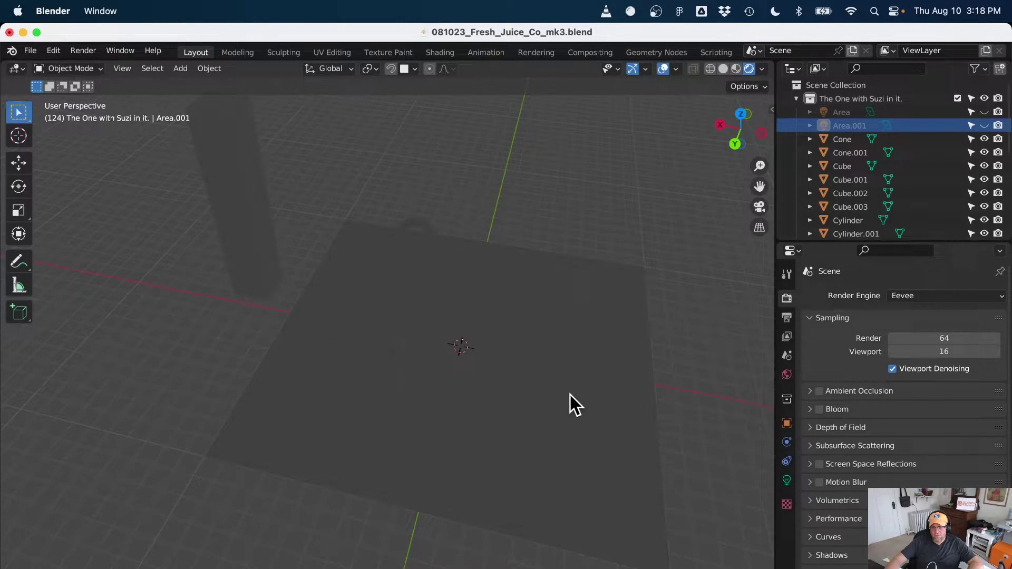
Step: Add a Sun light to the scene and show its light settings
{"action": "middle_click_drag", "start_coordinate": [570, 394], "coordinate": [553, 369]}
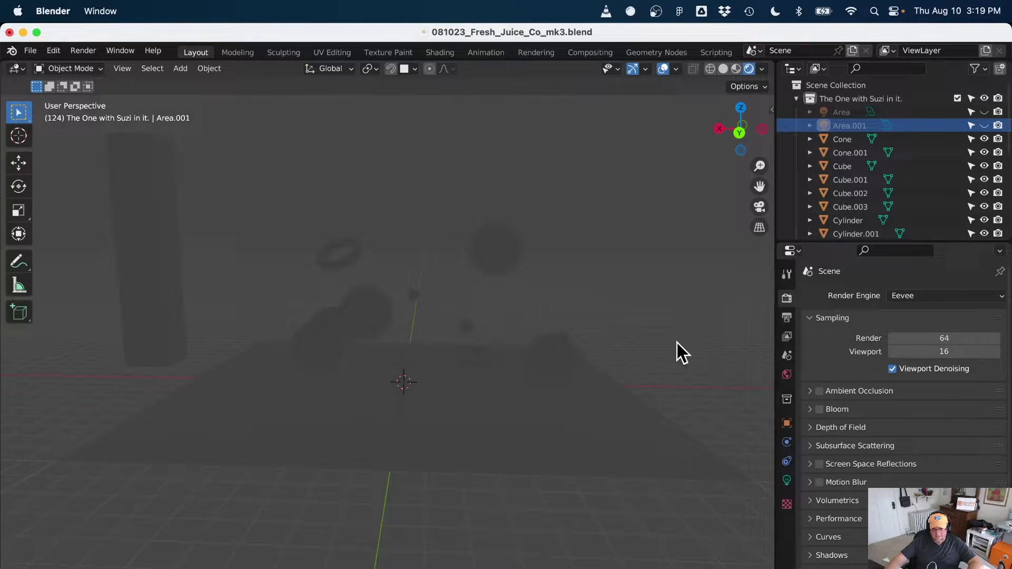
{"action": "key", "text": "shift+a"}
{"action": "mouse_move", "coordinate": [412, 355]}
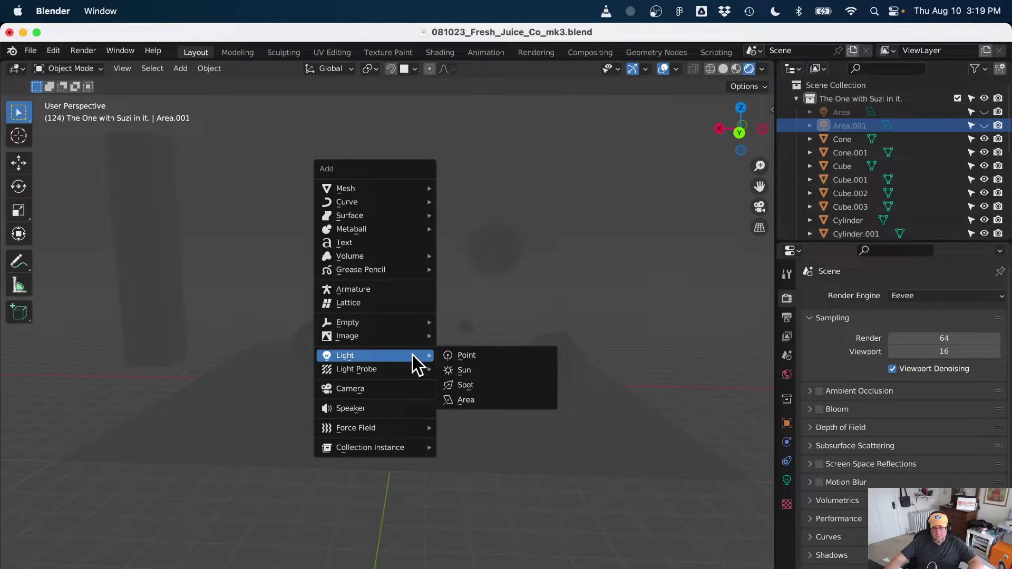
{"action": "left_click", "coordinate": [470, 370]}
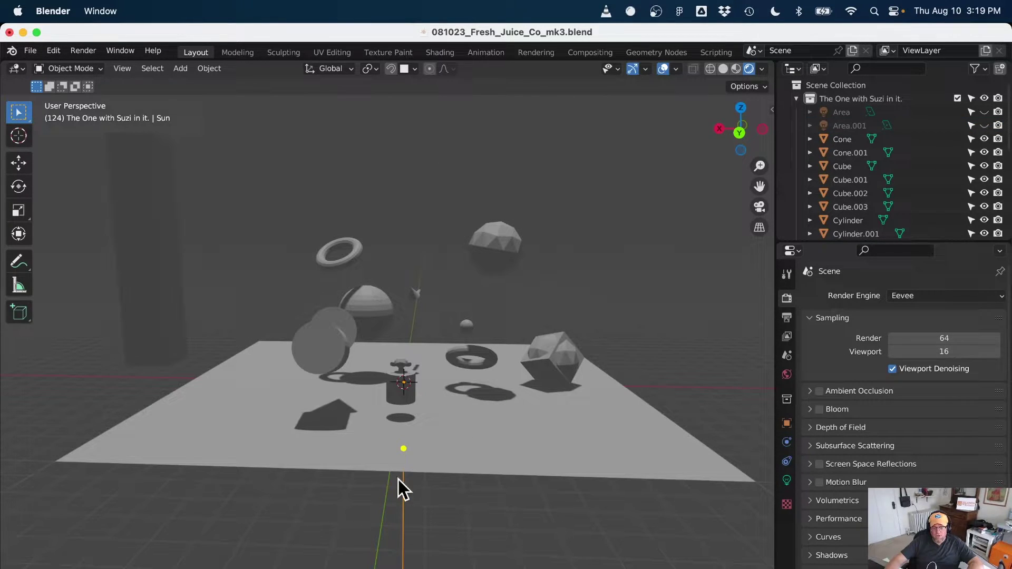
{"action": "left_click", "coordinate": [787, 478]}
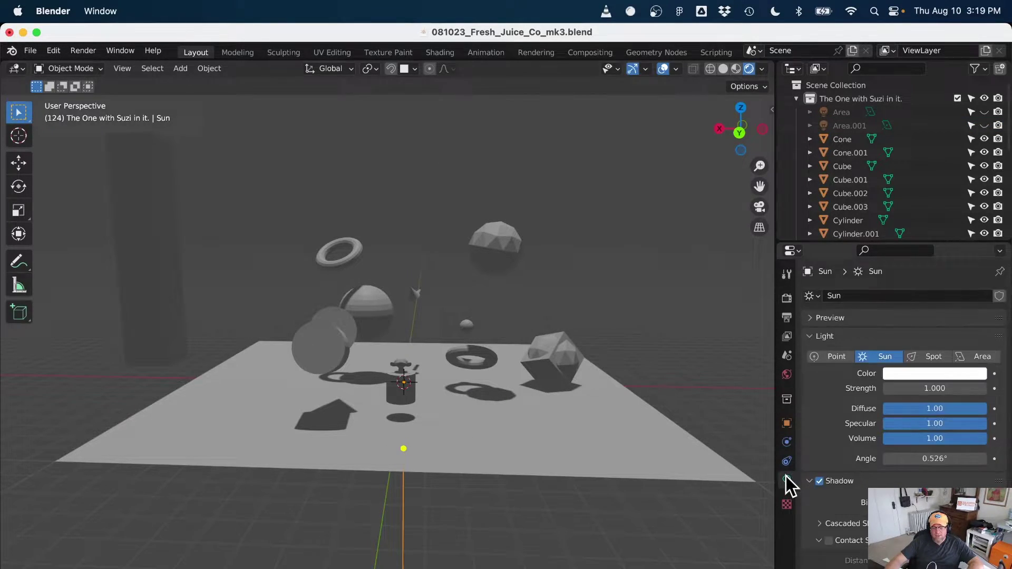
Step: Swing the Sun's direction and raise it straight up, high above the table
{"action": "left_click_drag", "start_coordinate": [405, 468], "coordinate": [431, 489]}
{"action": "scroll", "coordinate": [431, 489], "scroll_direction": "down", "scroll_amount": 5}
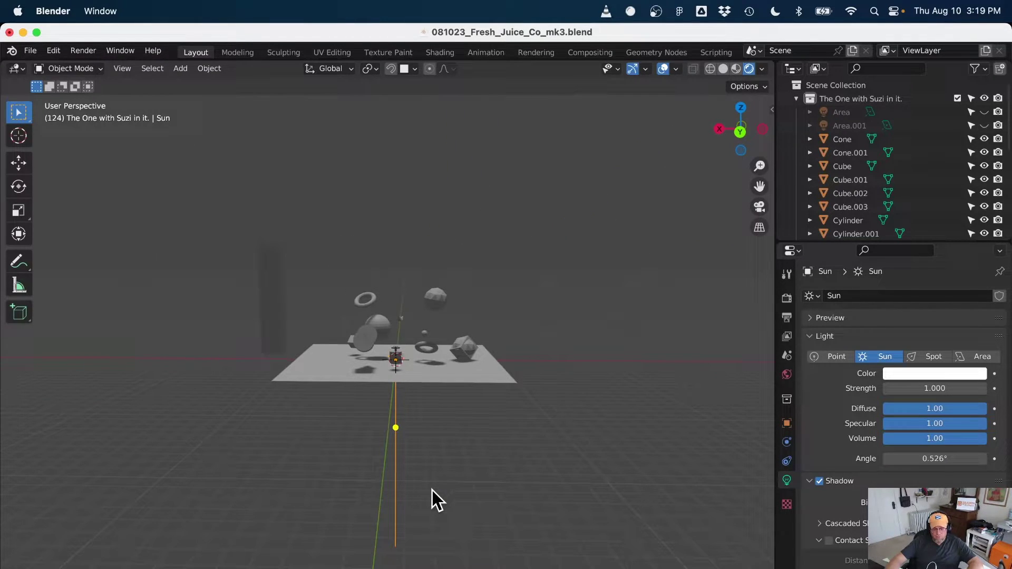
{"action": "key", "text": "g"}
{"action": "key", "text": "z"}
{"action": "left_click", "coordinate": [443, 283]}
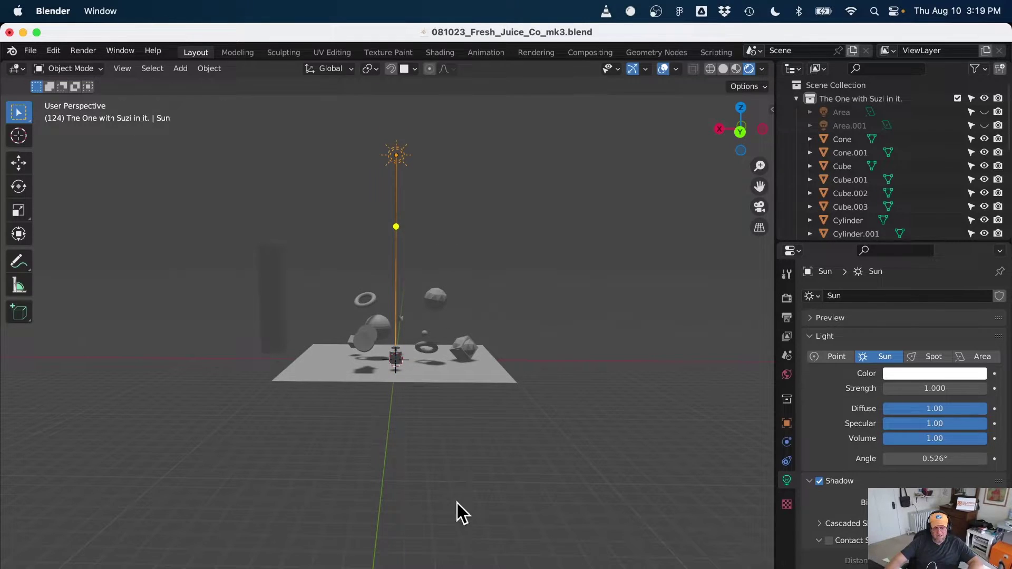
{"action": "middle_click_drag", "start_coordinate": [461, 356], "coordinate": [459, 401]}
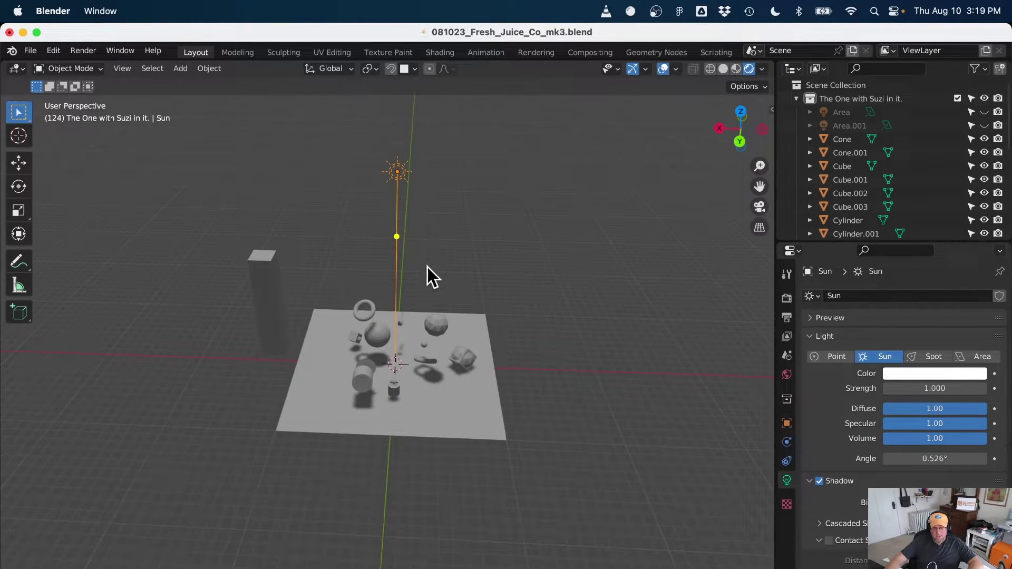
Step: Aim the Sun's rays down-left, then reset it to point straight down in Back view
{"action": "left_click_drag", "start_coordinate": [394, 237], "coordinate": [276, 348]}
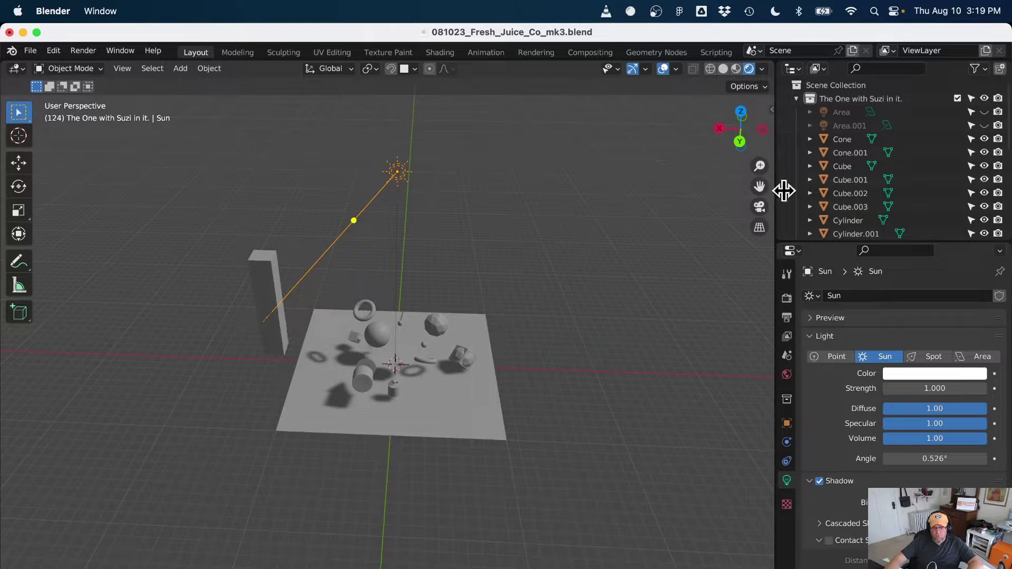
{"action": "left_click", "coordinate": [742, 143]}
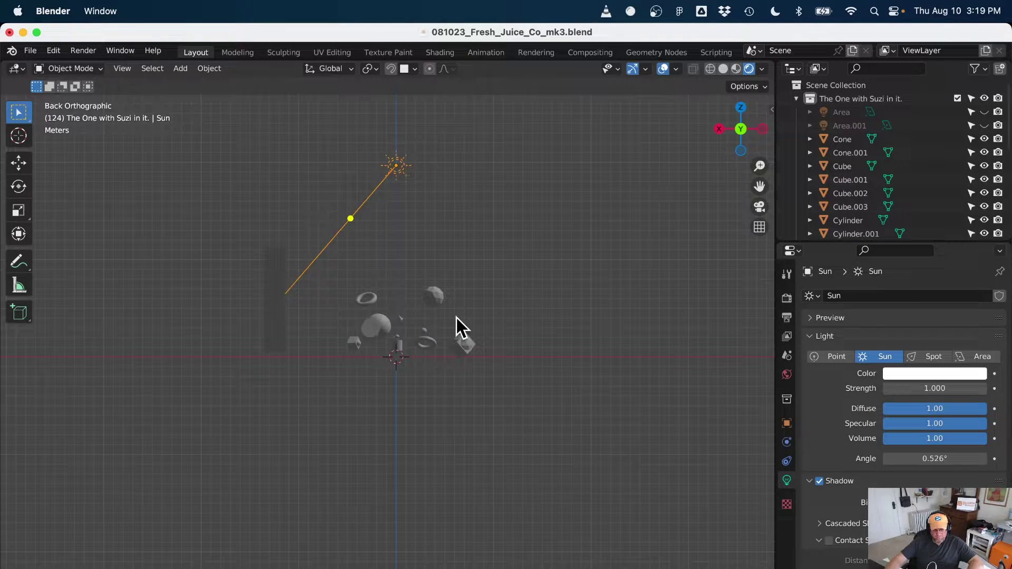
{"action": "key", "text": "super+z"}
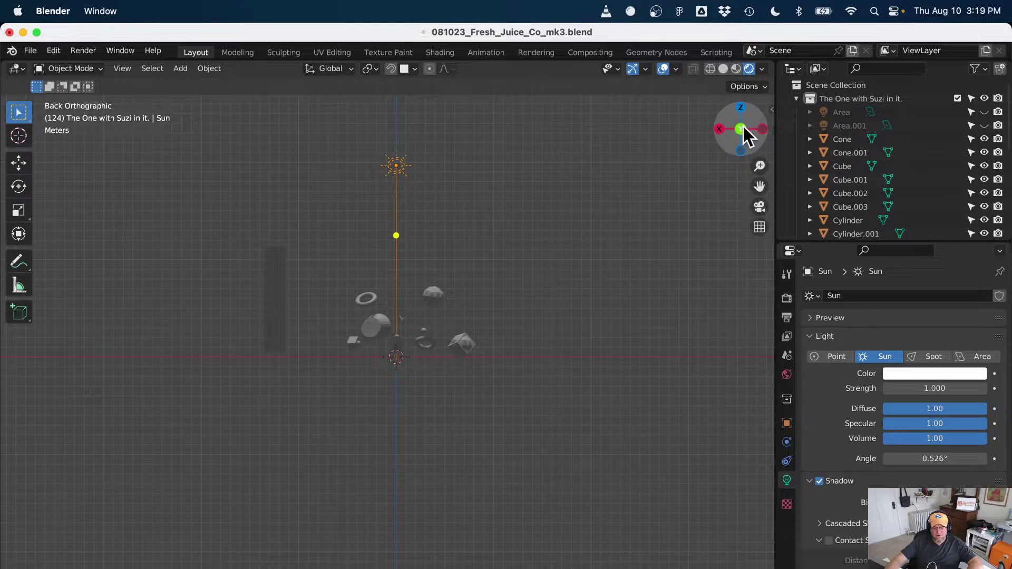
{"action": "scroll", "coordinate": [427, 230], "scroll_direction": "up", "scroll_amount": 3}
{"action": "middle_click_drag", "start_coordinate": [554, 178], "coordinate": [541, 300], "text": "shift"}
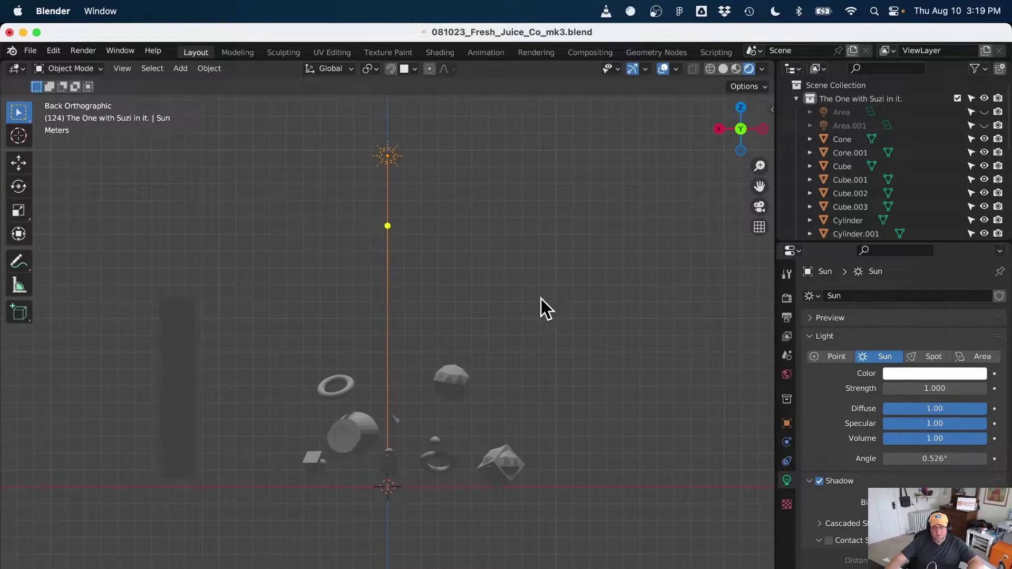
Step: Tilt the Sun's rays diagonally in Back and Right views, then check shadows in perspective
{"action": "left_click_drag", "start_coordinate": [389, 226], "coordinate": [316, 235]}
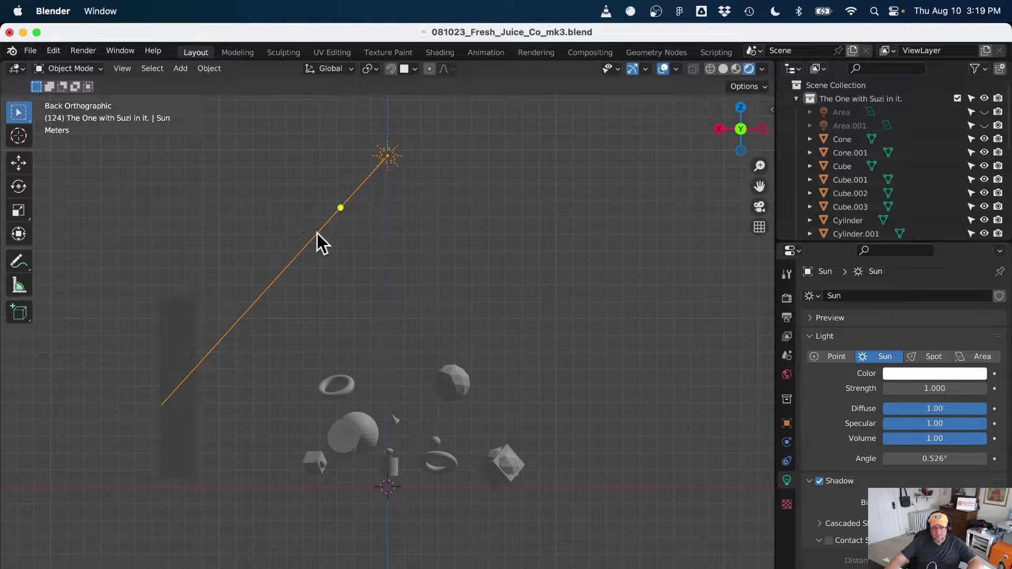
{"action": "left_click", "coordinate": [719, 130]}
{"action": "left_click_drag", "start_coordinate": [417, 208], "coordinate": [502, 226]}
{"action": "middle_click_drag", "start_coordinate": [743, 199], "coordinate": [399, 266]}
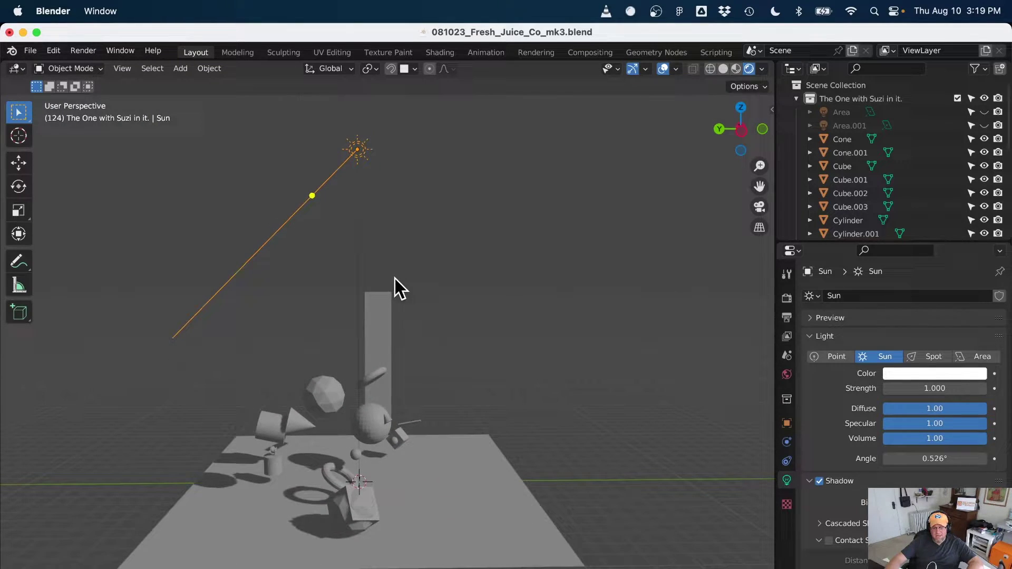
{"action": "middle_click_drag", "start_coordinate": [479, 413], "coordinate": [469, 373]}
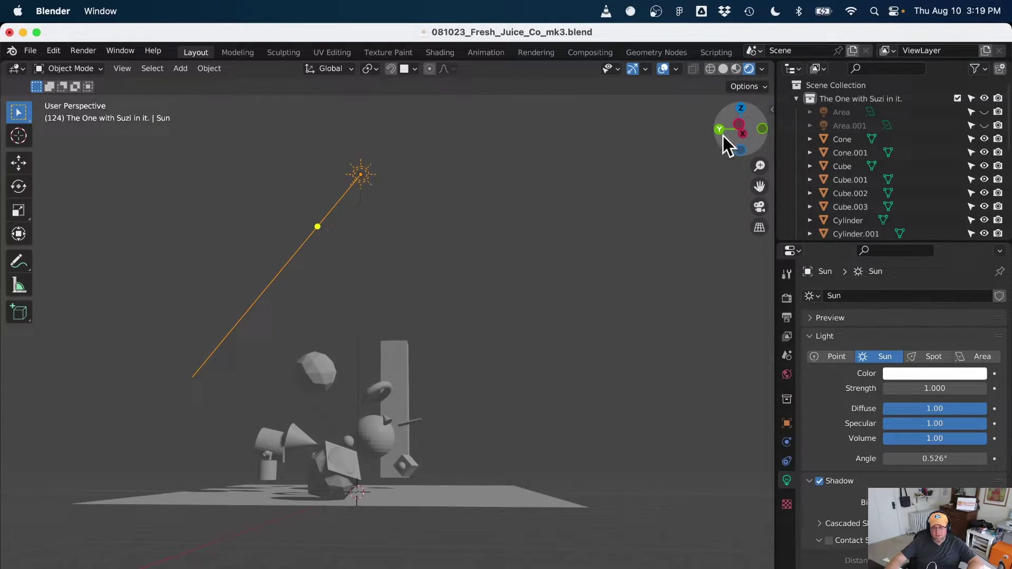
Step: Delete the old Sun light and switch to the Back view
{"action": "key", "text": "x"}
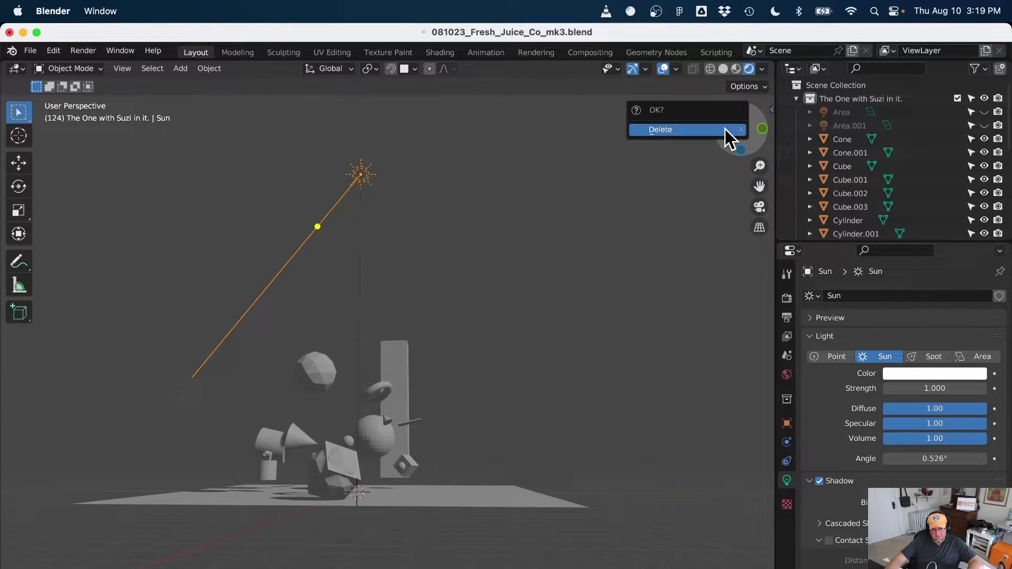
{"action": "left_click", "coordinate": [727, 132]}
{"action": "left_click", "coordinate": [720, 129]}
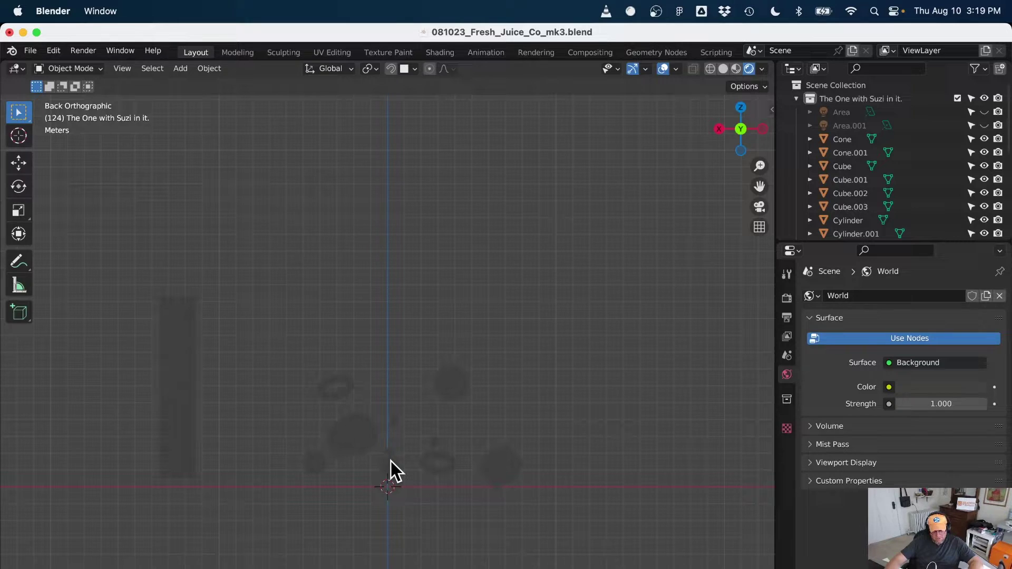
Step: Add a new Sun light, Sun.001, and raise it straight above the shapes
{"action": "key", "text": "shift+a"}
{"action": "mouse_move", "coordinate": [390, 462]}
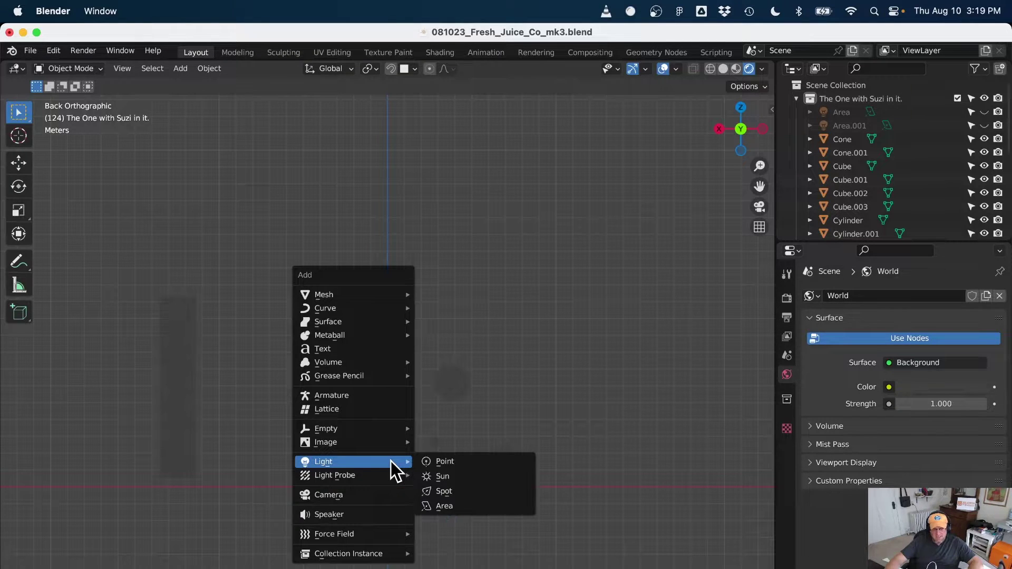
{"action": "left_click", "coordinate": [441, 477]}
{"action": "key", "text": "g"}
{"action": "key", "text": "z"}
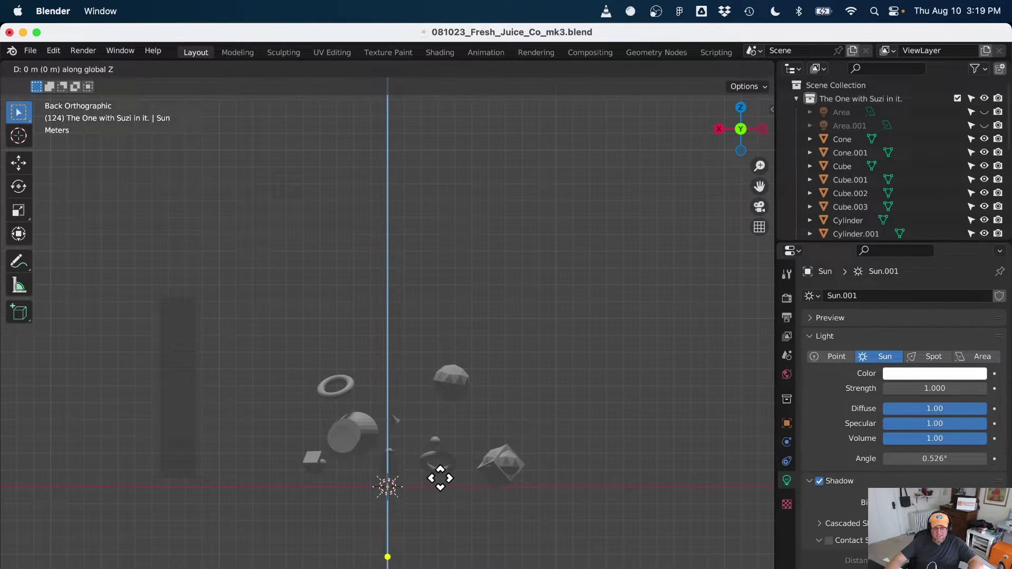
{"action": "left_click", "coordinate": [483, 147]}
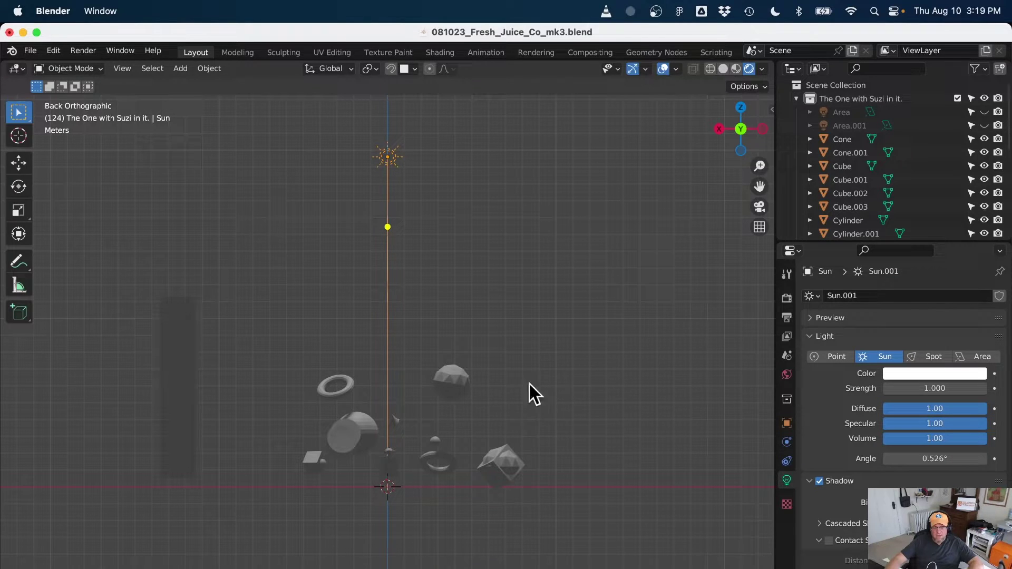
{"action": "left_click", "coordinate": [590, 385]}
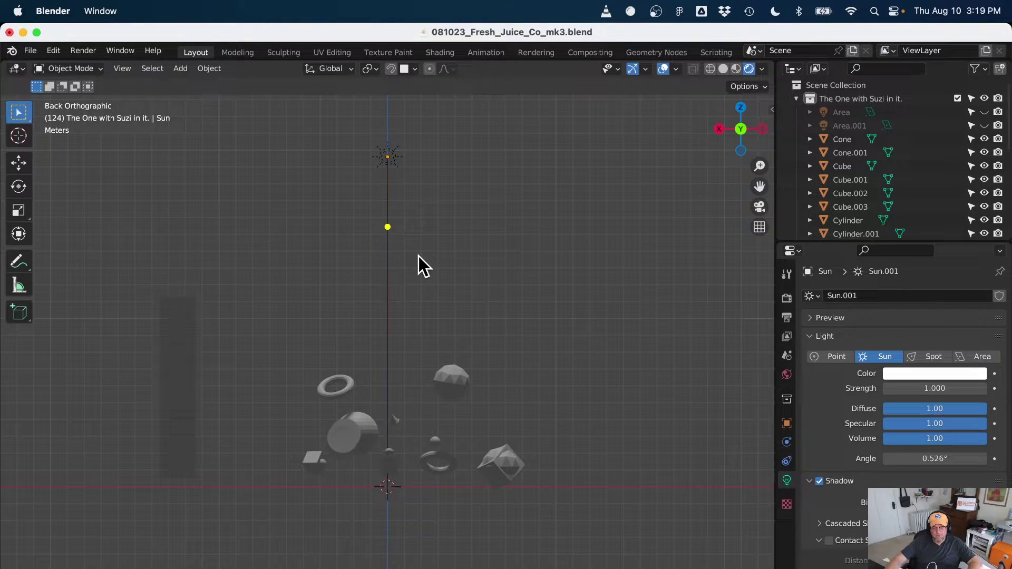
Step: Cycle through the side views and tilt the Sun's rays down-right in Left view
{"action": "left_click", "coordinate": [717, 129]}
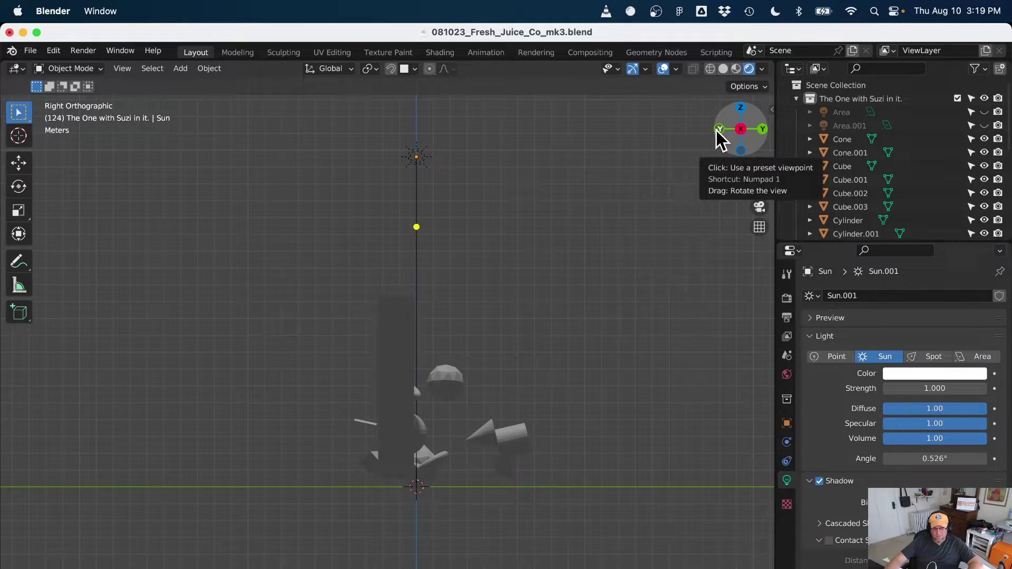
{"action": "left_click", "coordinate": [718, 131]}
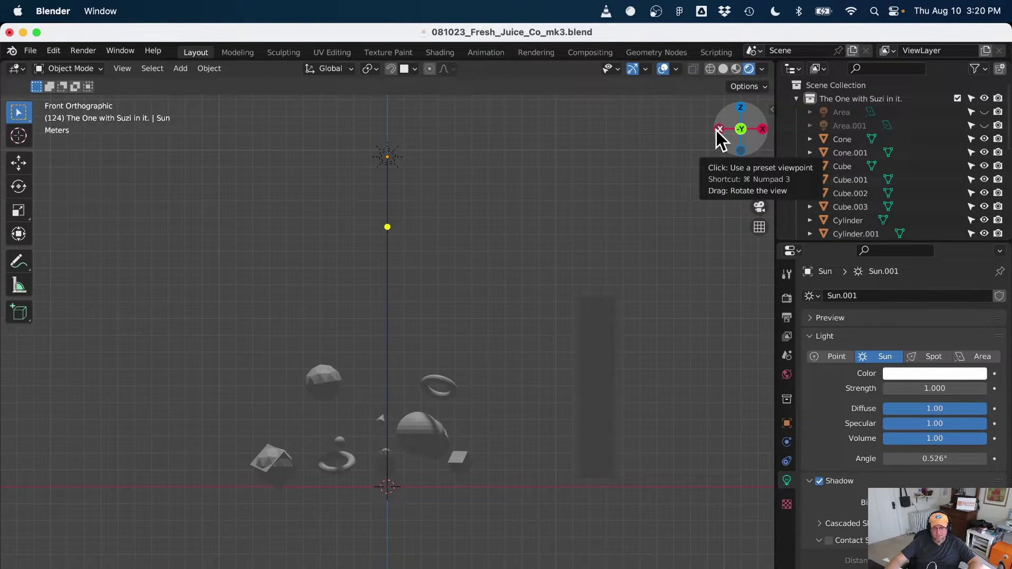
{"action": "left_click", "coordinate": [718, 130]}
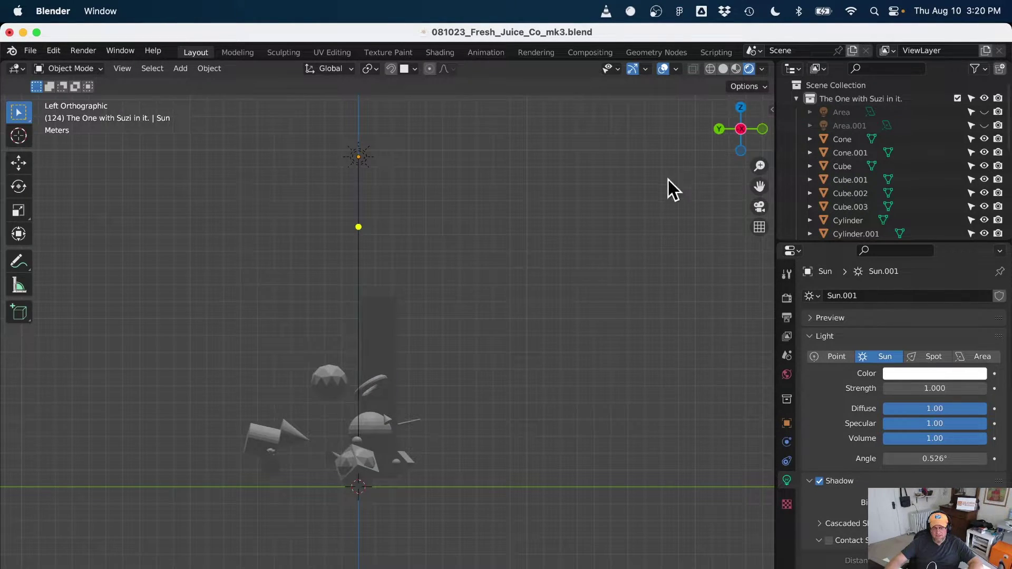
{"action": "left_click", "coordinate": [742, 131]}
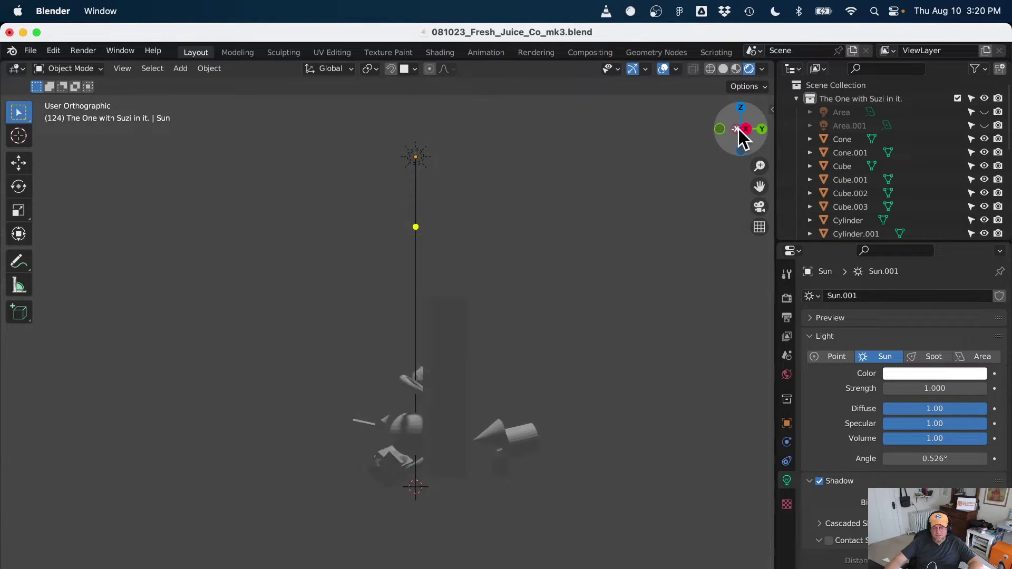
{"action": "left_click", "coordinate": [740, 129]}
{"action": "left_click_drag", "start_coordinate": [356, 229], "coordinate": [452, 262]}
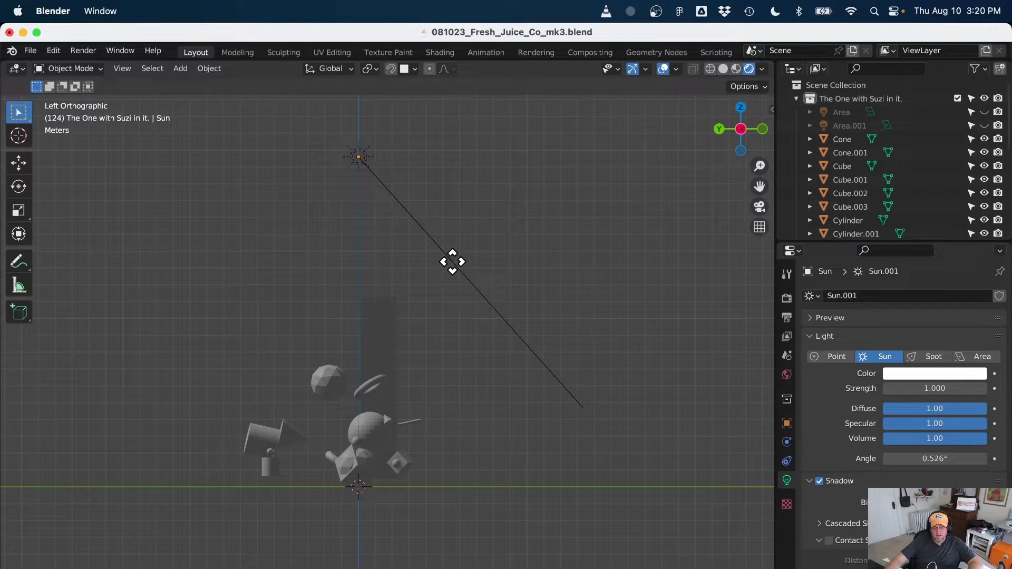
Step: Tilt the rays down-left in Back view and orbit to a perspective view from above
{"action": "left_click", "coordinate": [720, 128]}
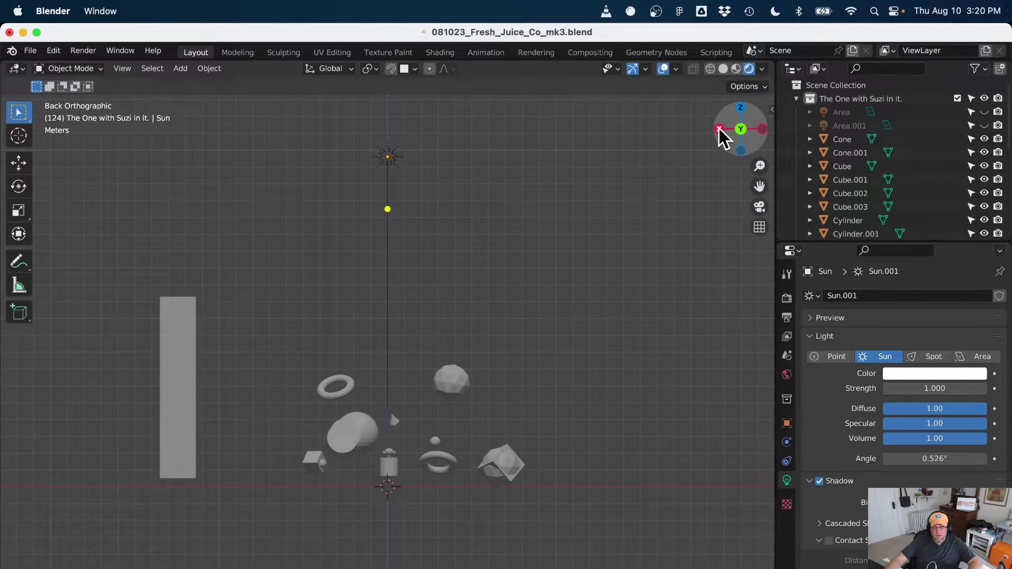
{"action": "left_click_drag", "start_coordinate": [390, 212], "coordinate": [201, 312]}
{"action": "middle_click_drag", "start_coordinate": [690, 191], "coordinate": [371, 318]}
Step: Rotate Sun.001 to a lower, shallower angle so the shadows stretch long across the plane
{"action": "scroll", "coordinate": [372, 287], "scroll_direction": "down", "scroll_amount": 3}
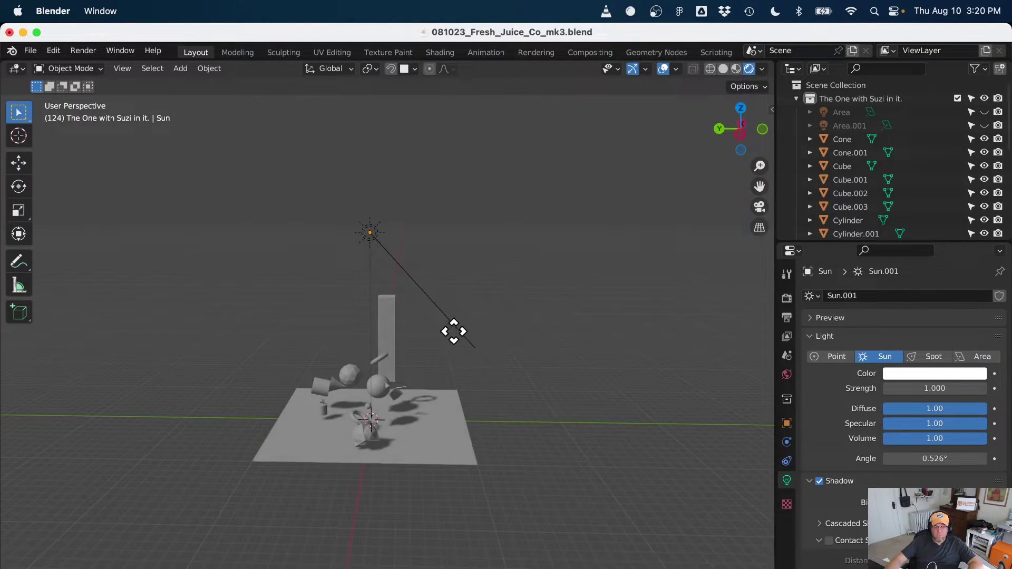
{"action": "mouse_move", "coordinate": [570, 449]}
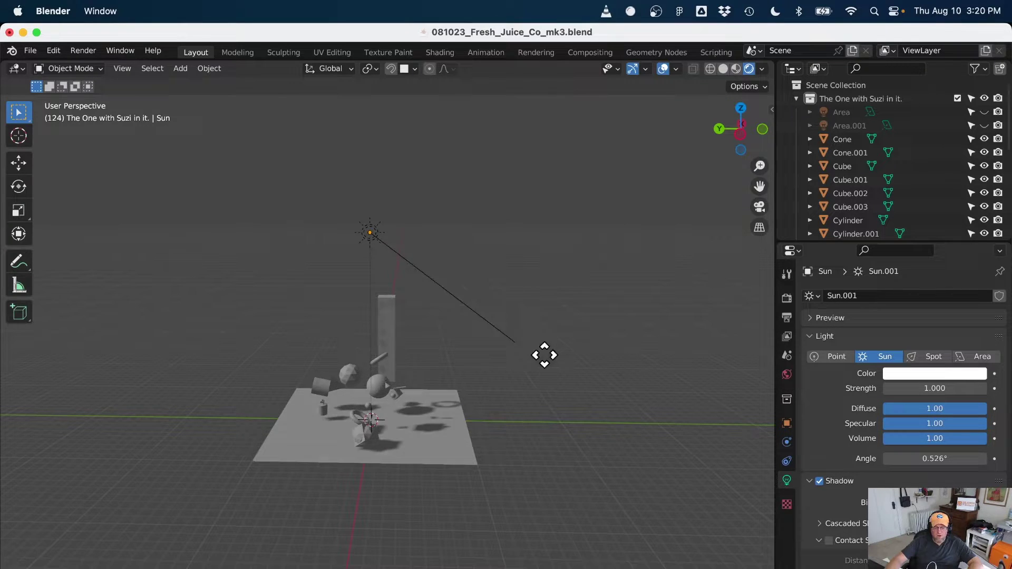
{"action": "left_click", "coordinate": [521, 377]}
{"action": "middle_click_drag", "start_coordinate": [428, 374], "coordinate": [645, 356]}
{"action": "scroll", "coordinate": [406, 380], "scroll_direction": "up", "scroll_amount": 4}
{"action": "scroll", "coordinate": [491, 255], "scroll_direction": "down", "scroll_amount": 3}
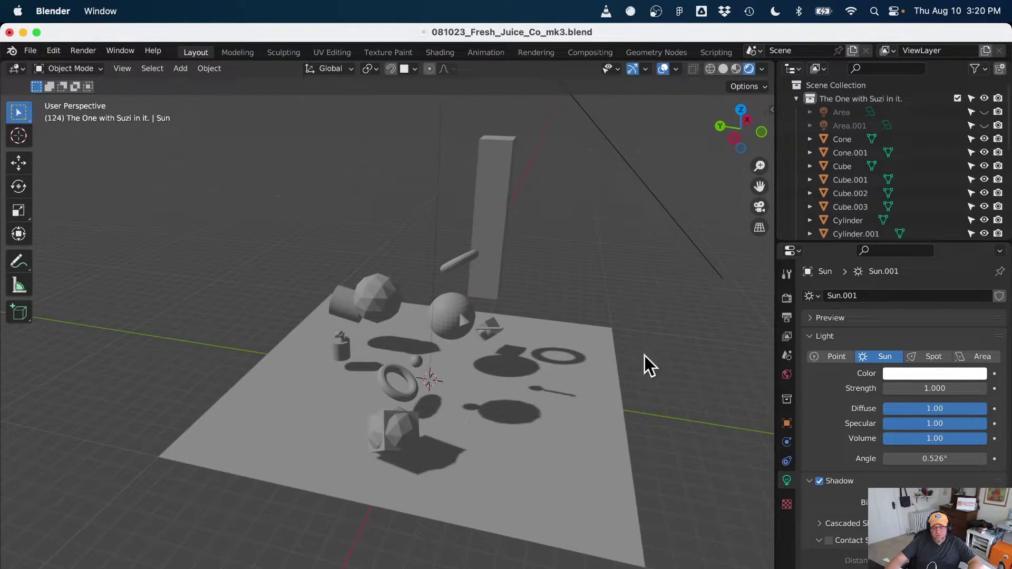
Step: Set the Sun's strength to 0.1 after briefly trying a far higher value
{"action": "left_click", "coordinate": [931, 390]}
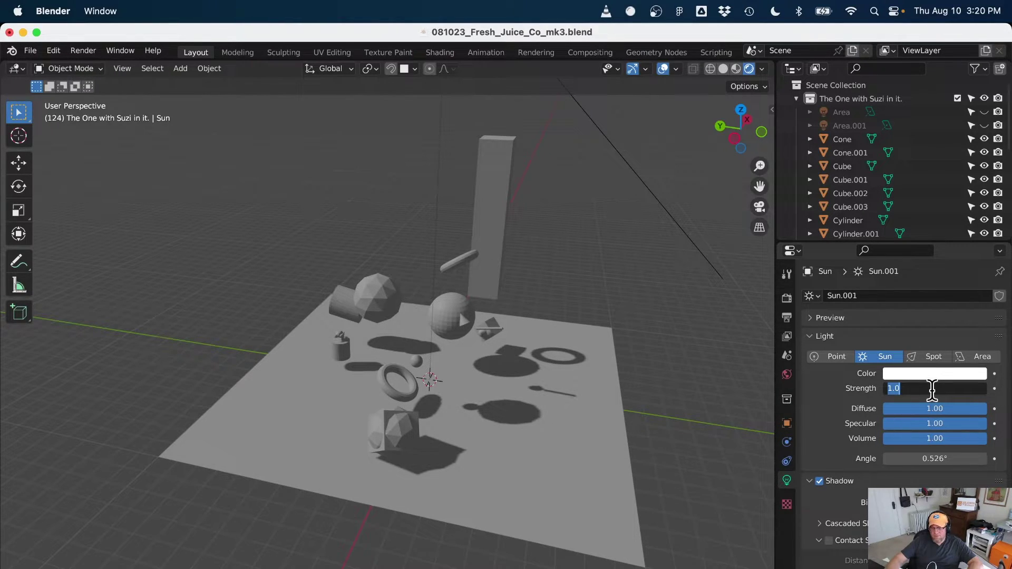
{"action": "type", "text": "10"}
{"action": "key", "text": "Return"}
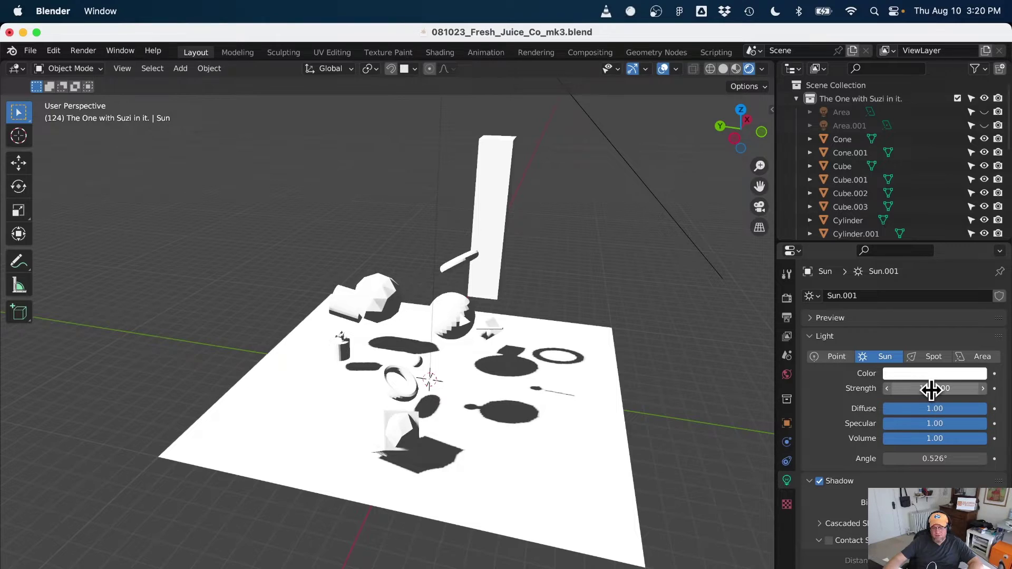
{"action": "left_click", "coordinate": [931, 391]}
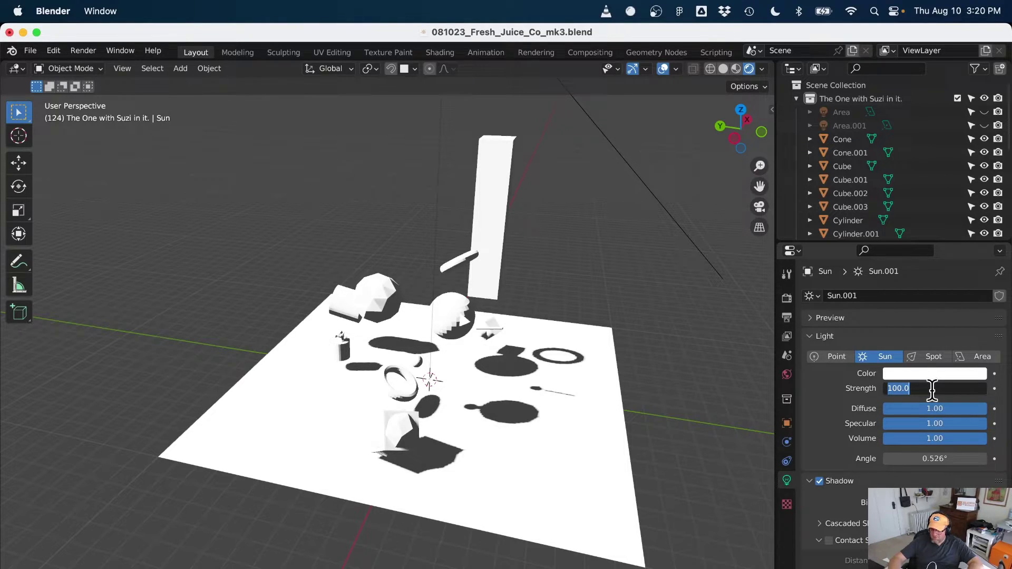
{"action": "type", "text": "0.1"}
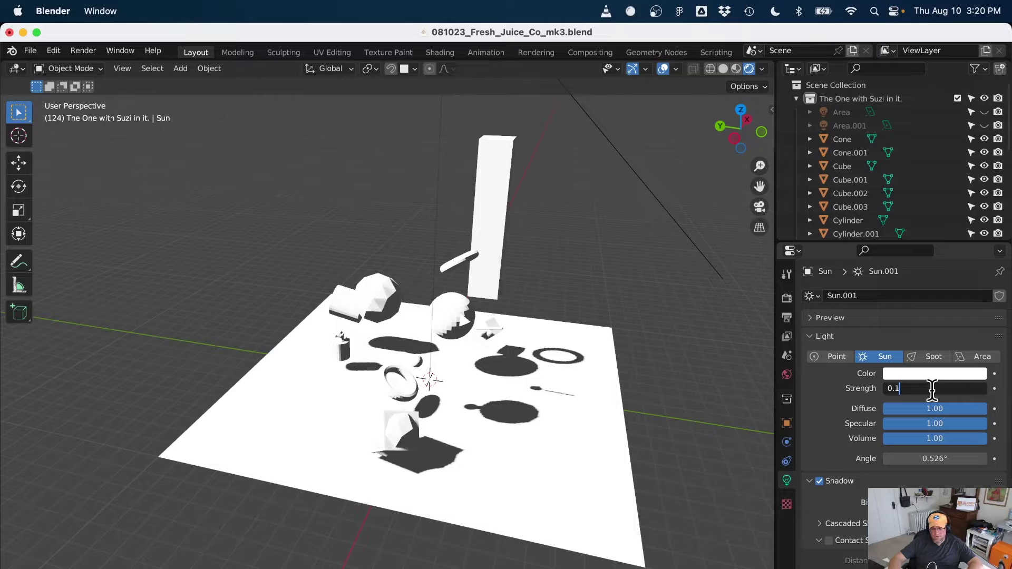
{"action": "key", "text": "Return"}
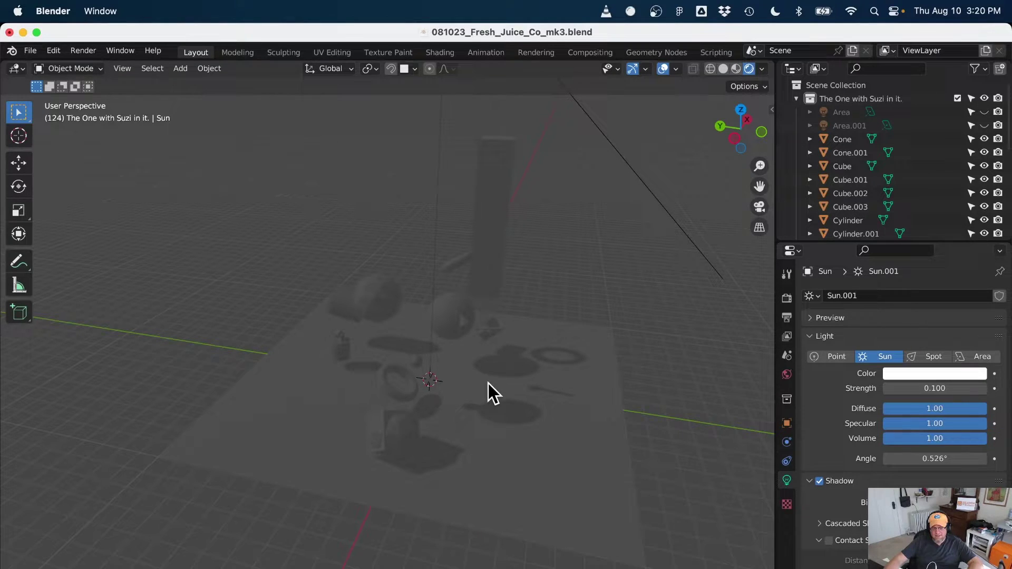
{"action": "middle_click_drag", "start_coordinate": [487, 384], "coordinate": [659, 417]}
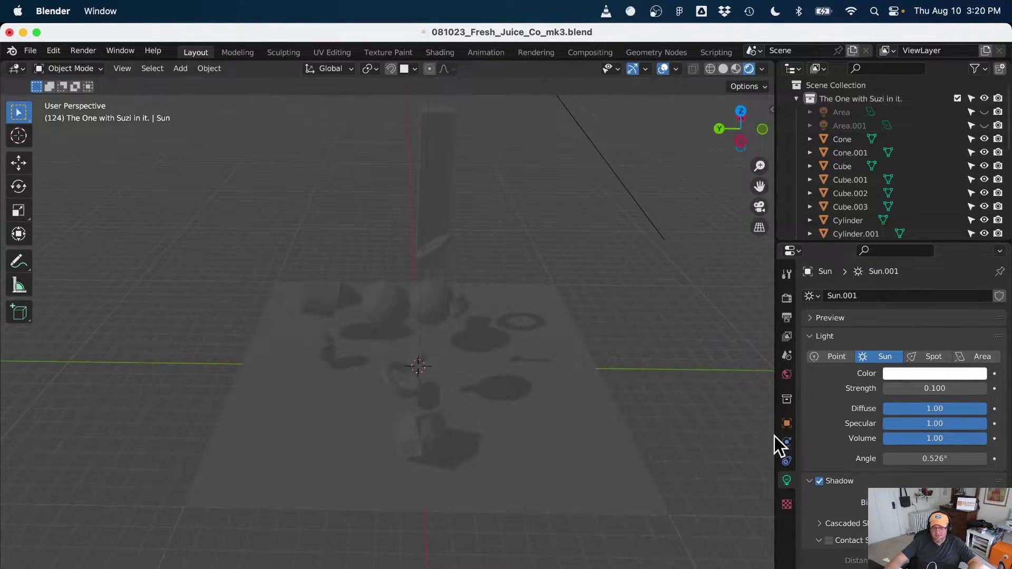
{"action": "left_click", "coordinate": [957, 388]}
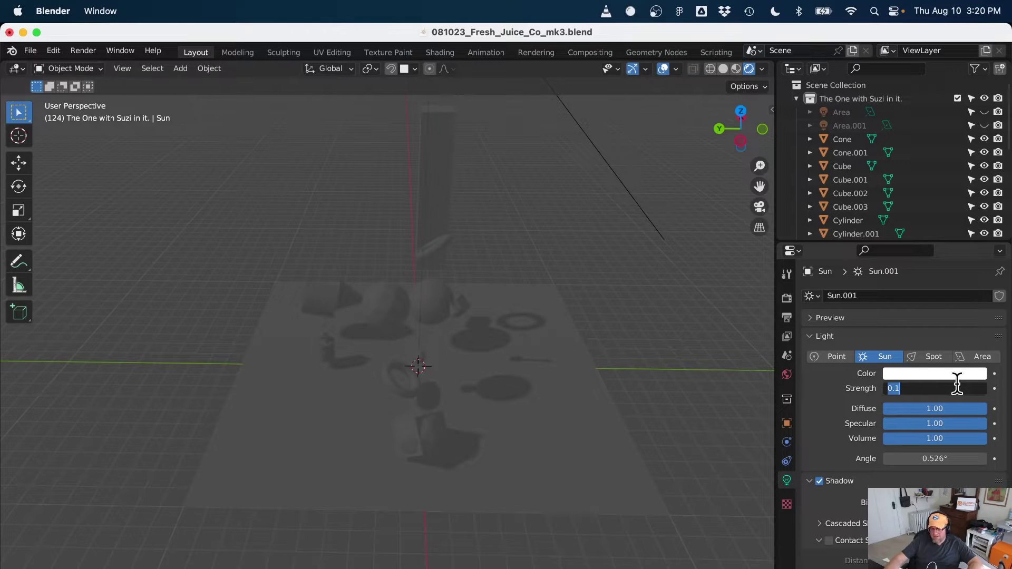
Step: Tint the Sun light blue, then lavender, keeping its strength at 0.1
{"action": "left_click", "coordinate": [943, 372]}
{"action": "left_click", "coordinate": [944, 373]}
{"action": "mouse_move", "coordinate": [922, 240]}
{"action": "left_mouse_down"}
{"action": "mouse_move", "coordinate": [933, 222]}
{"action": "mouse_move", "coordinate": [932, 236]}
{"action": "left_mouse_up"}
{"action": "middle_click_drag", "start_coordinate": [615, 340], "coordinate": [781, 344]}
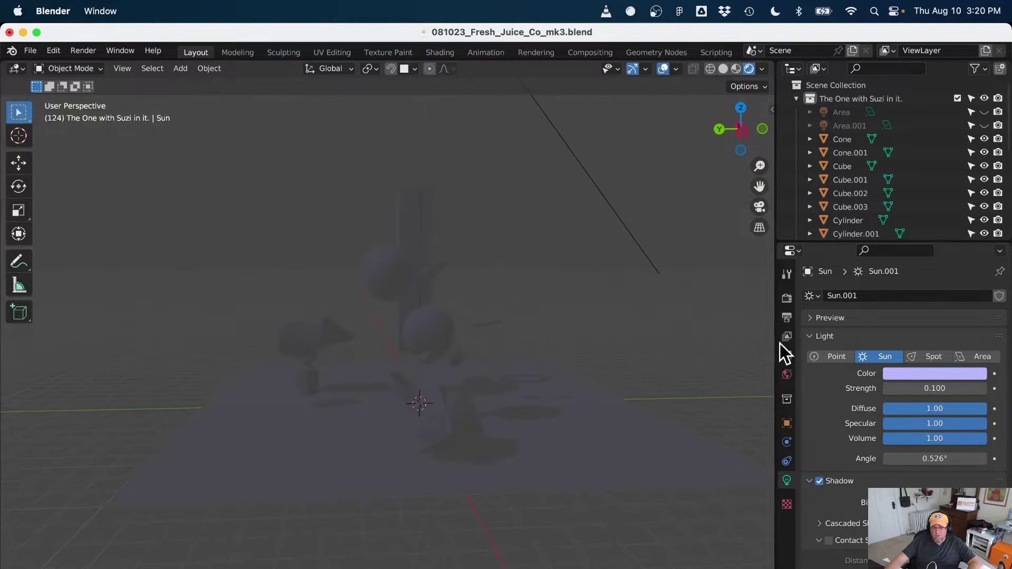
{"action": "left_click", "coordinate": [938, 388]}
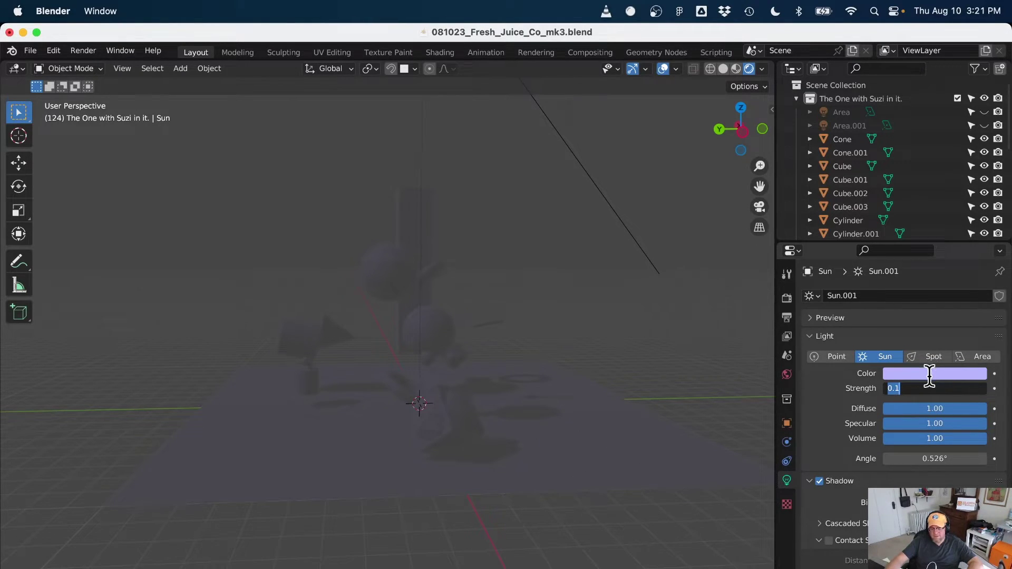
{"action": "left_click", "coordinate": [687, 374]}
Step: Undo three times to restore the Sun's white colour and 1.0 strength
{"action": "key", "text": "super+z"}
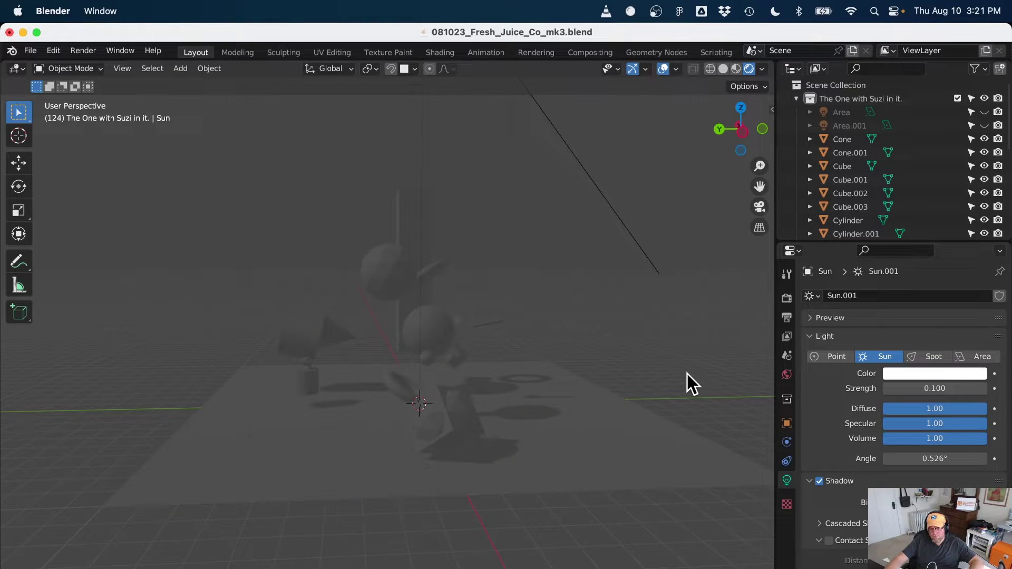
{"action": "key", "text": "super+z"}
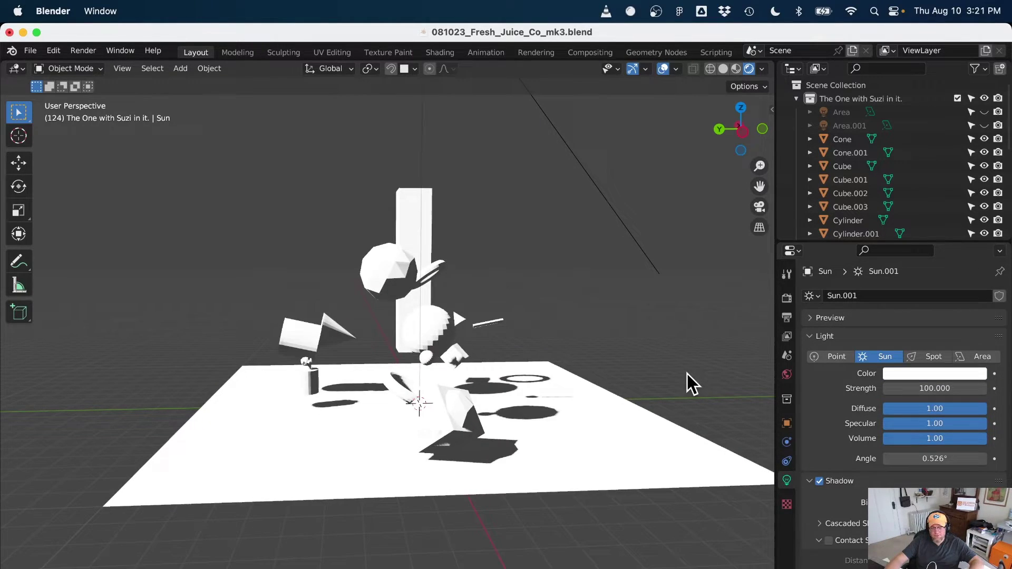
{"action": "key", "text": "super+z"}
{"action": "scroll", "coordinate": [471, 337], "scroll_direction": "down", "scroll_amount": 5}
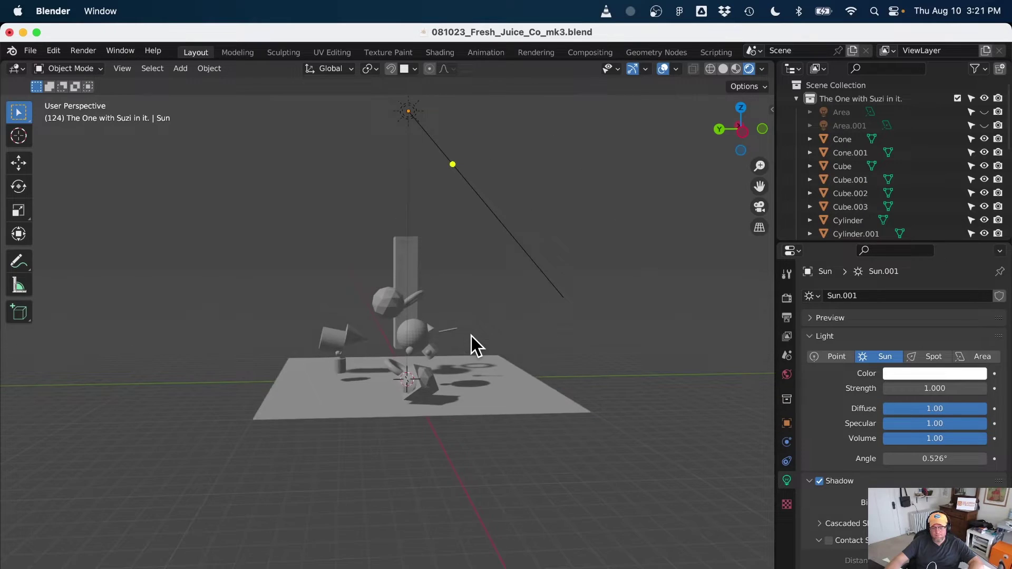
{"action": "scroll", "coordinate": [471, 336], "scroll_direction": "up", "scroll_amount": 5}
{"action": "scroll", "coordinate": [491, 354], "scroll_direction": "up", "scroll_amount": 2}
{"action": "middle_click_drag", "start_coordinate": [490, 355], "coordinate": [488, 328]}
{"action": "scroll", "coordinate": [488, 328], "scroll_direction": "down", "scroll_amount": 5}
{"action": "scroll", "coordinate": [489, 329], "scroll_direction": "up", "scroll_amount": 5}
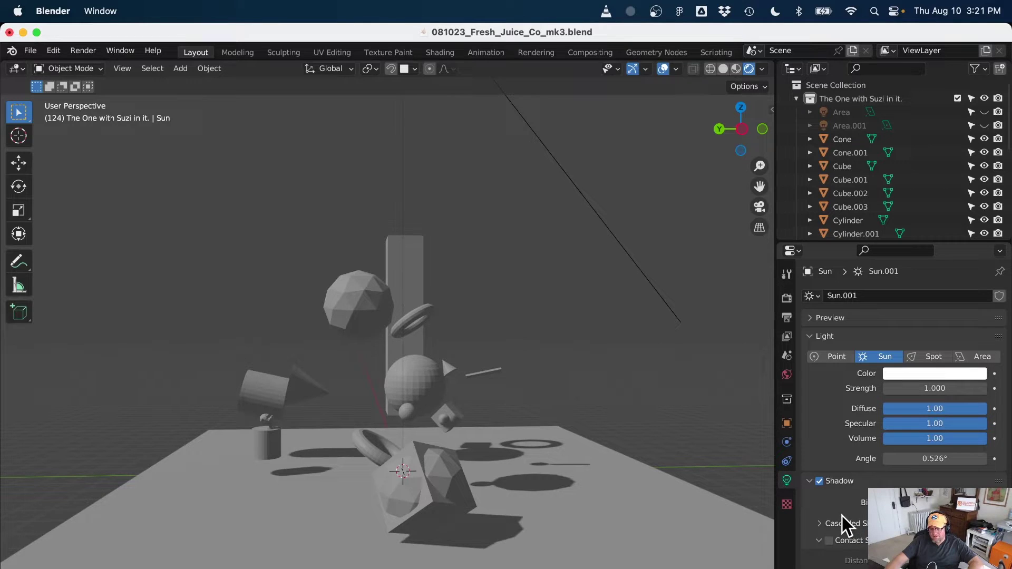
{"action": "left_click", "coordinate": [928, 395]}
Step: Raise the Sun's strength to 3 and orbit around the brightly lit scene
{"action": "type", "text": "3"}
{"action": "key", "text": "Return"}
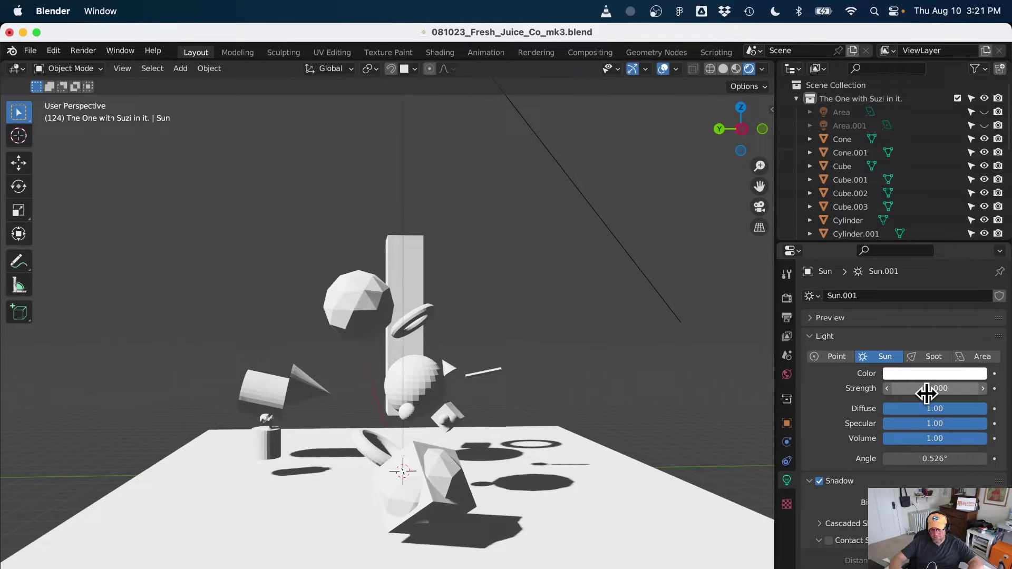
{"action": "middle_click_drag", "start_coordinate": [528, 405], "coordinate": [603, 425]}
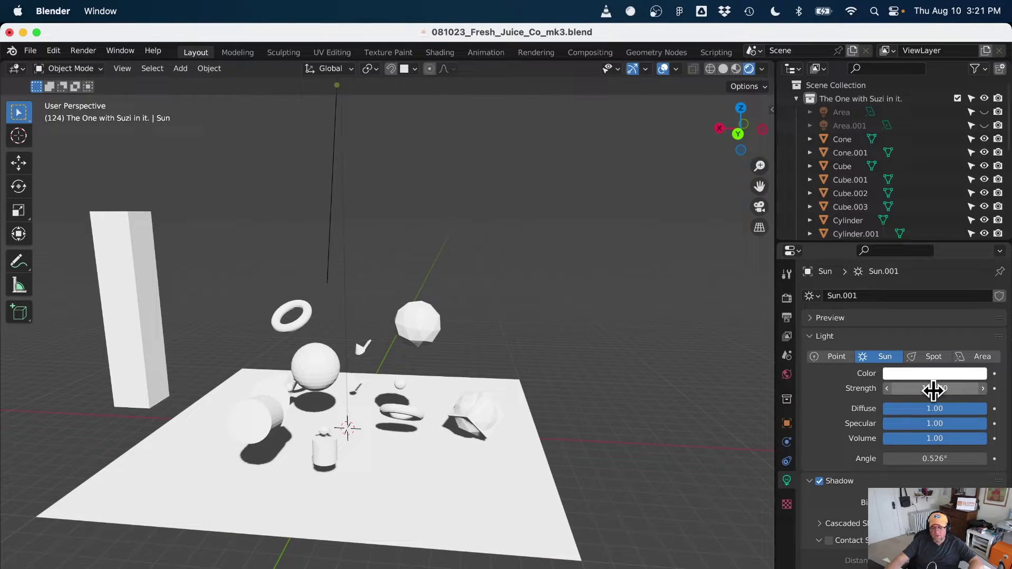
{"action": "left_click", "coordinate": [934, 390]}
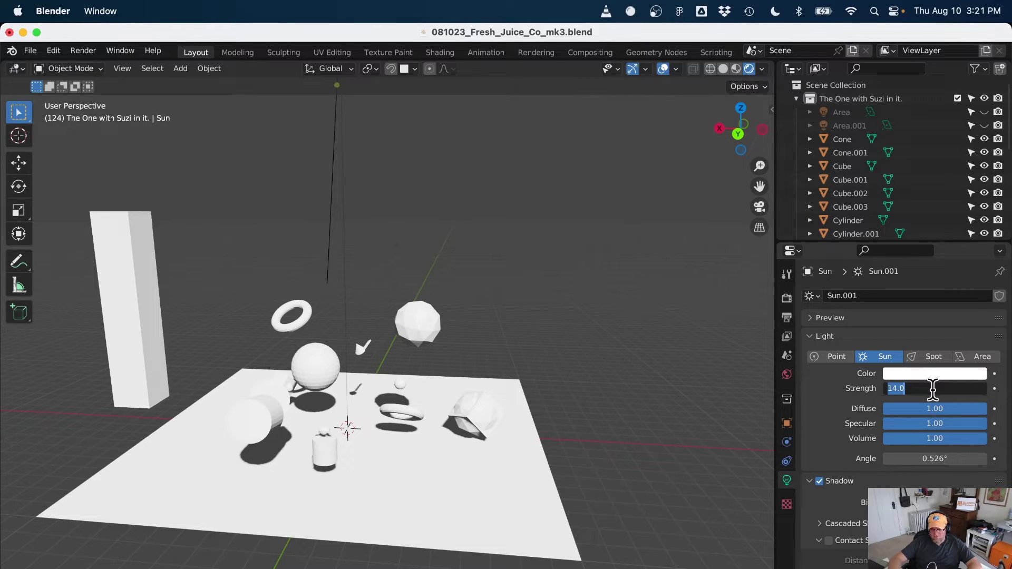
Step: Step the Sun's strength down through 10, 5 and 2
{"action": "type", "text": "10"}
{"action": "key", "text": "Return"}
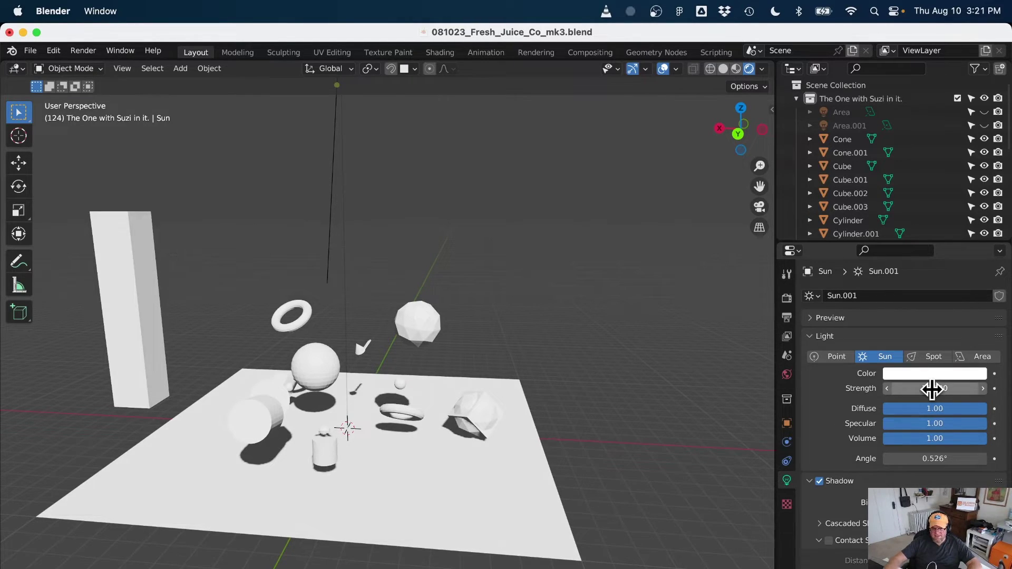
{"action": "left_click", "coordinate": [932, 389]}
{"action": "type", "text": "5"}
{"action": "key", "text": "Return"}
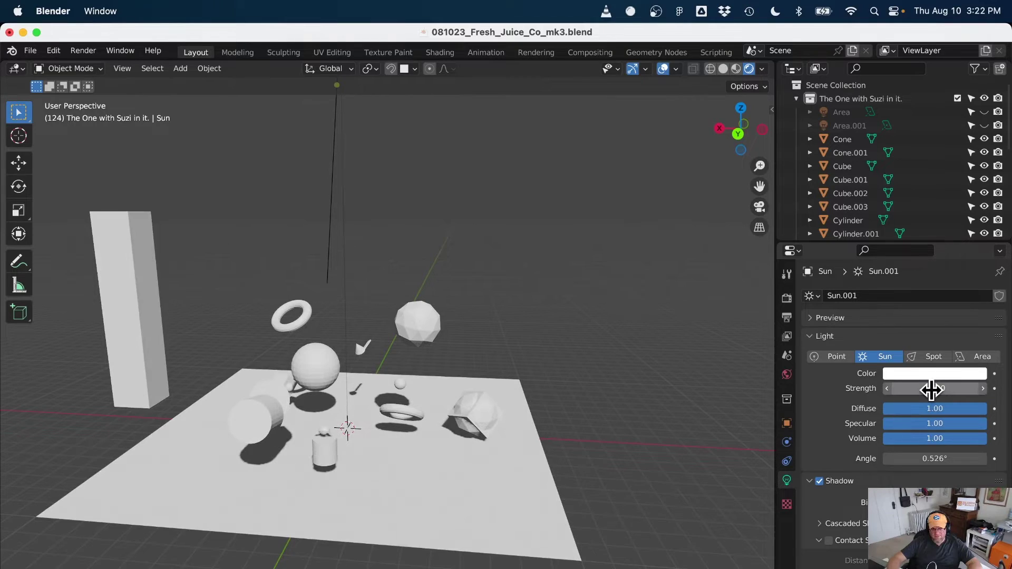
{"action": "left_click", "coordinate": [932, 391]}
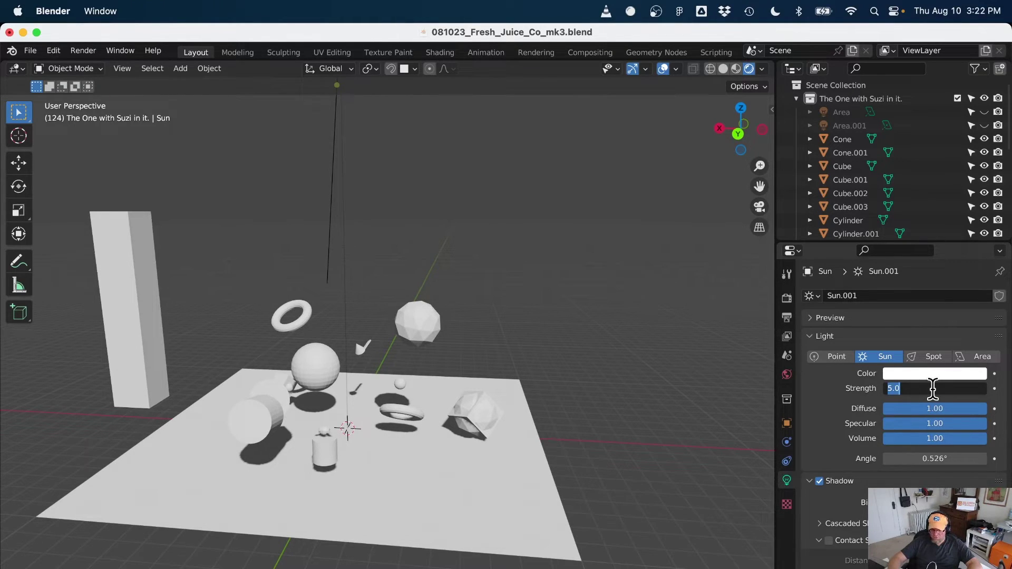
{"action": "type", "text": "2"}
{"action": "key", "text": "Return"}
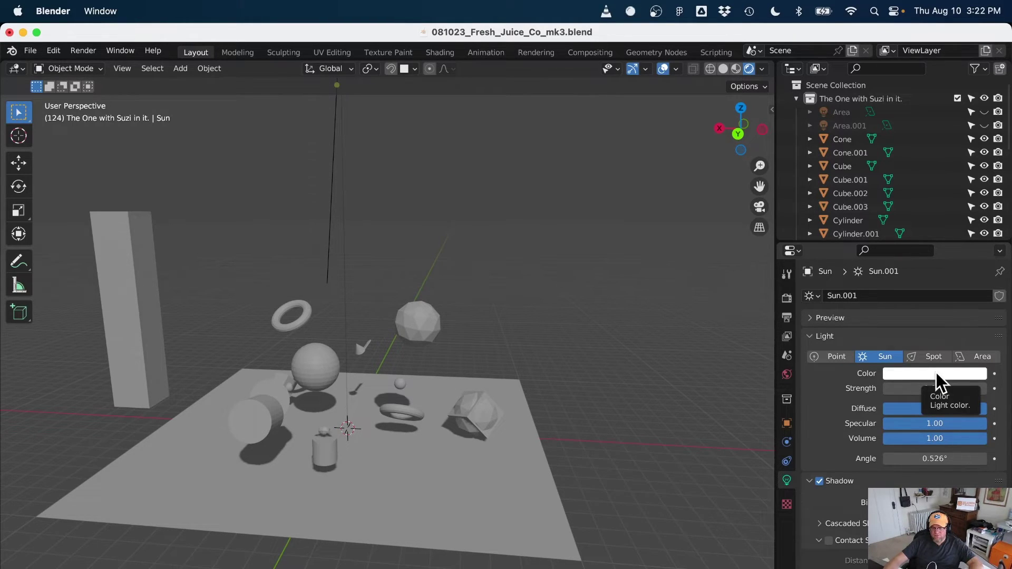
Step: Tint the Sun a pale warm yellow
{"action": "middle_click_drag", "start_coordinate": [622, 390], "coordinate": [506, 316]}
{"action": "left_click", "coordinate": [936, 374]}
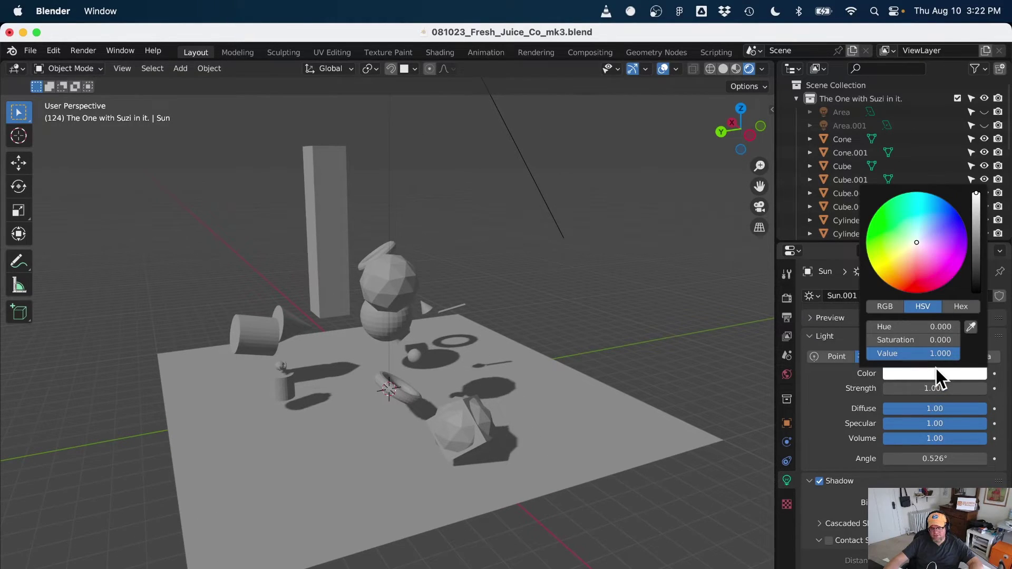
{"action": "left_click_drag", "start_coordinate": [907, 246], "coordinate": [911, 246]}
Step: Set the Sun's strength to 10 and orbit to inspect the crisp shadows
{"action": "middle_click_drag", "start_coordinate": [665, 399], "coordinate": [379, 378]}
{"action": "type", "text": "10"}
{"action": "key", "text": "Return"}
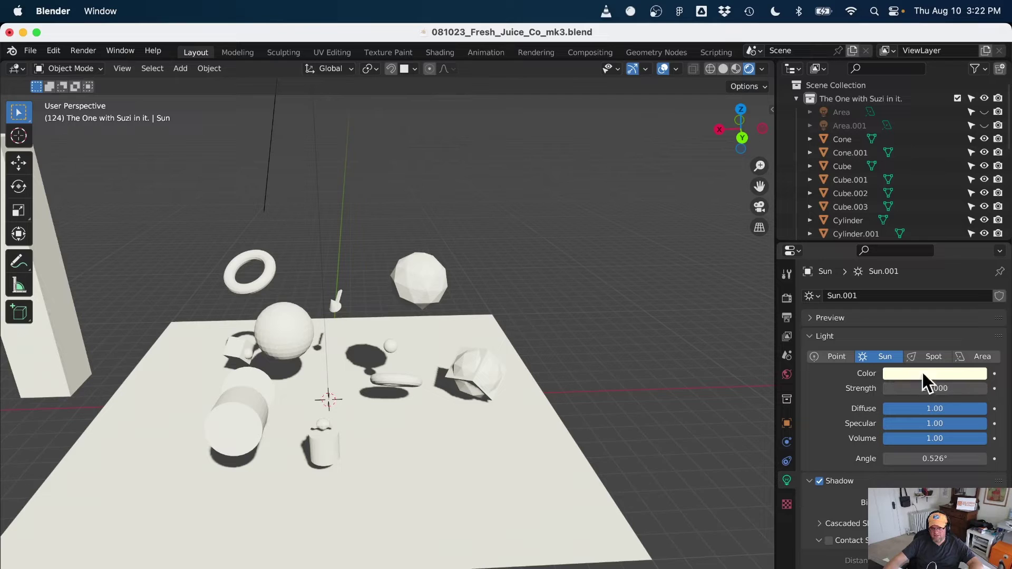
{"action": "scroll", "coordinate": [482, 316], "scroll_direction": "down", "scroll_amount": 5}
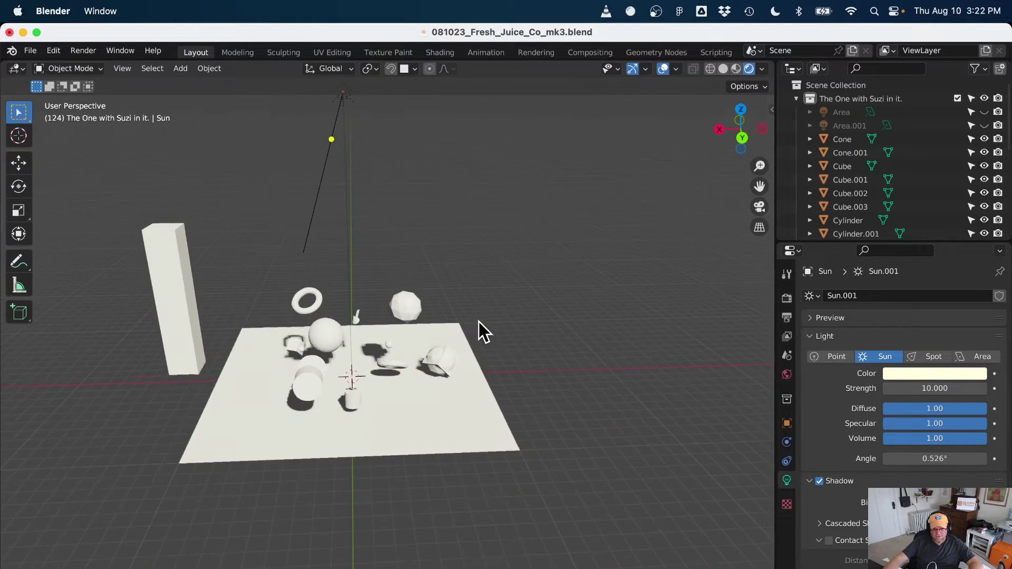
{"action": "middle_click_drag", "start_coordinate": [504, 337], "coordinate": [546, 339]}
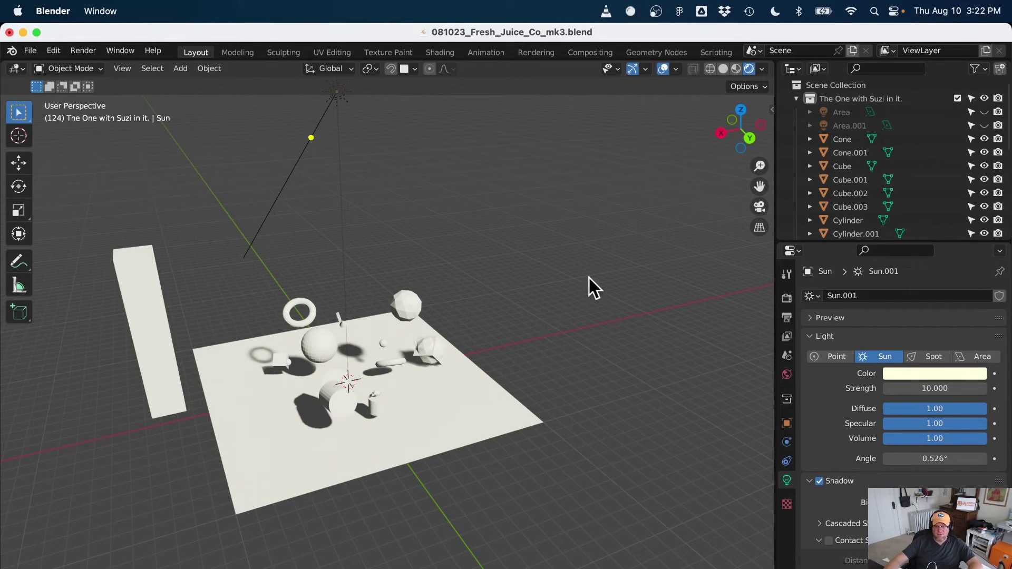
{"action": "middle_click_drag", "start_coordinate": [489, 342], "coordinate": [364, 332]}
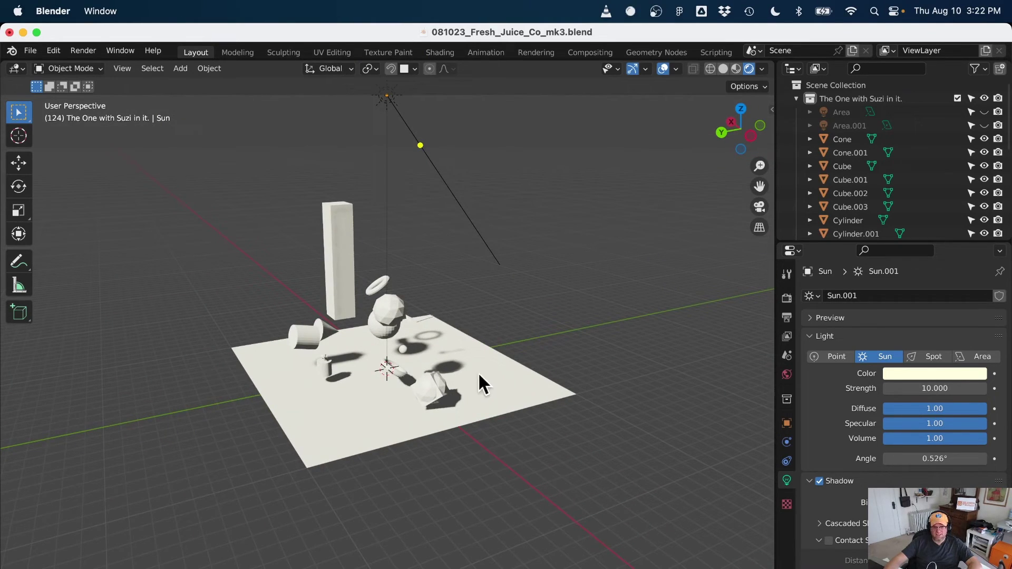
{"action": "middle_click_drag", "start_coordinate": [613, 419], "coordinate": [722, 422]}
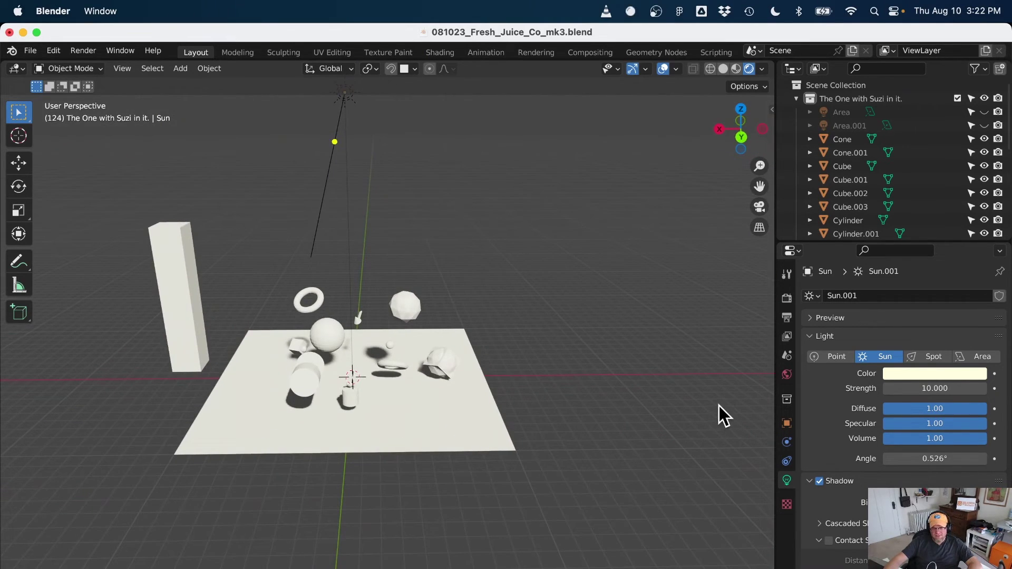
Step: Set the Render Engine to Cycles in Render Properties
{"action": "left_click", "coordinate": [787, 296]}
{"action": "left_click", "coordinate": [901, 297]}
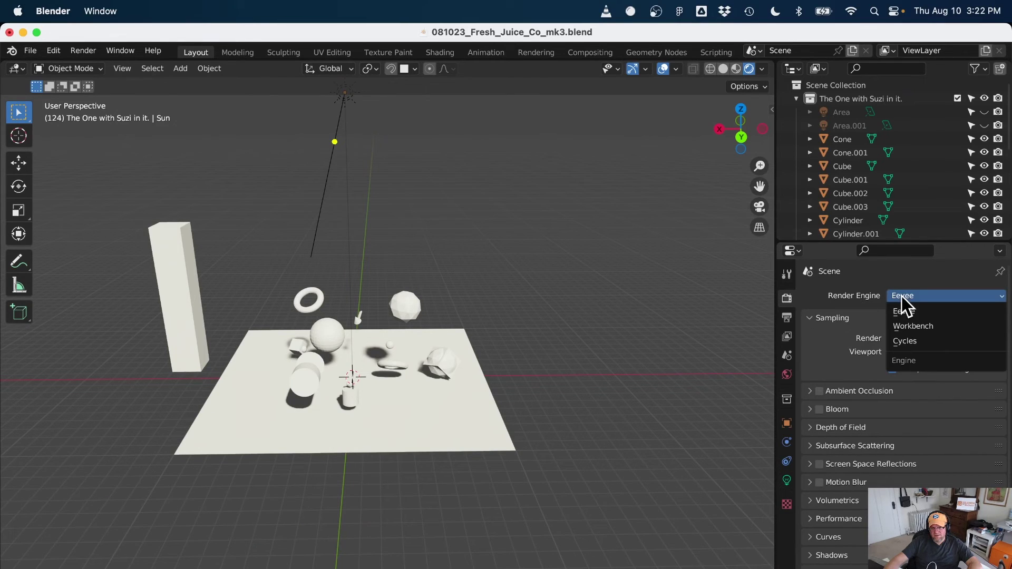
{"action": "left_click", "coordinate": [905, 342]}
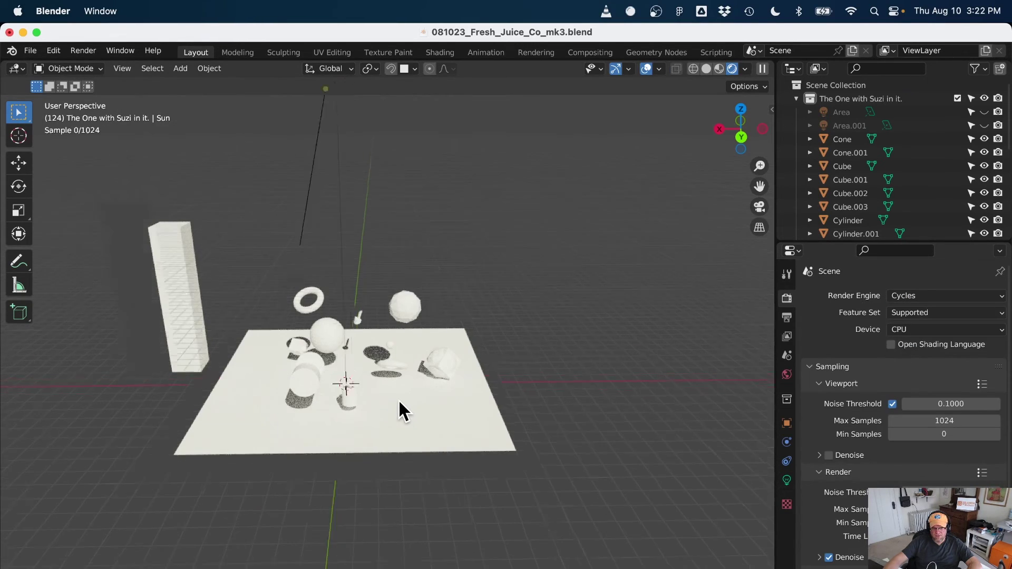
Step: Orbit the Cycles preview of the sunlit shapes, then return to the Sun's light settings
{"action": "scroll", "coordinate": [404, 412], "scroll_direction": "up", "scroll_amount": 3}
{"action": "middle_click_drag", "start_coordinate": [404, 409], "coordinate": [282, 365]}
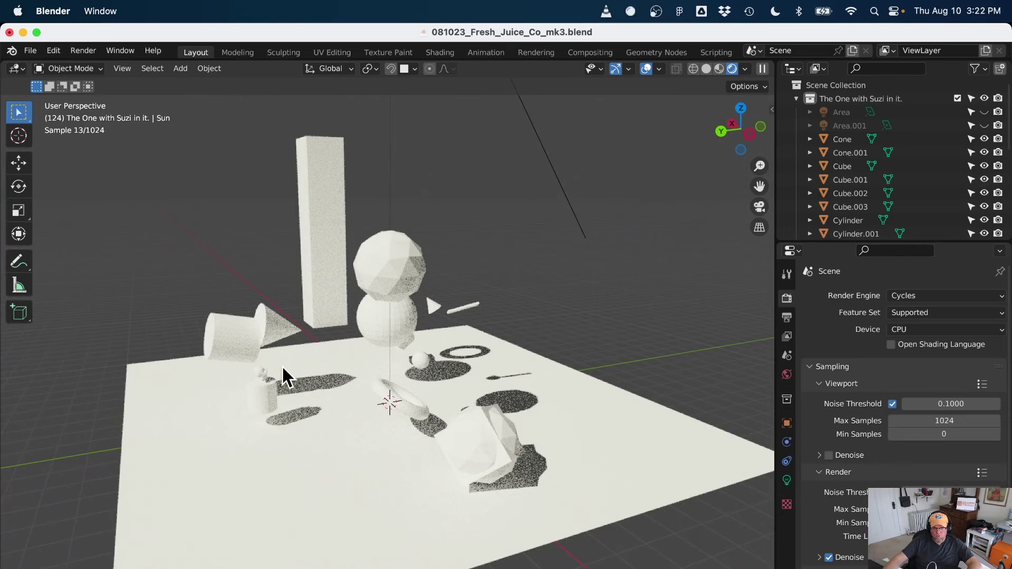
{"action": "mouse_move", "coordinate": [458, 452]}
{"action": "middle_mouse_down"}
{"action": "mouse_move", "coordinate": [413, 449]}
{"action": "mouse_move", "coordinate": [444, 447]}
{"action": "middle_mouse_up"}
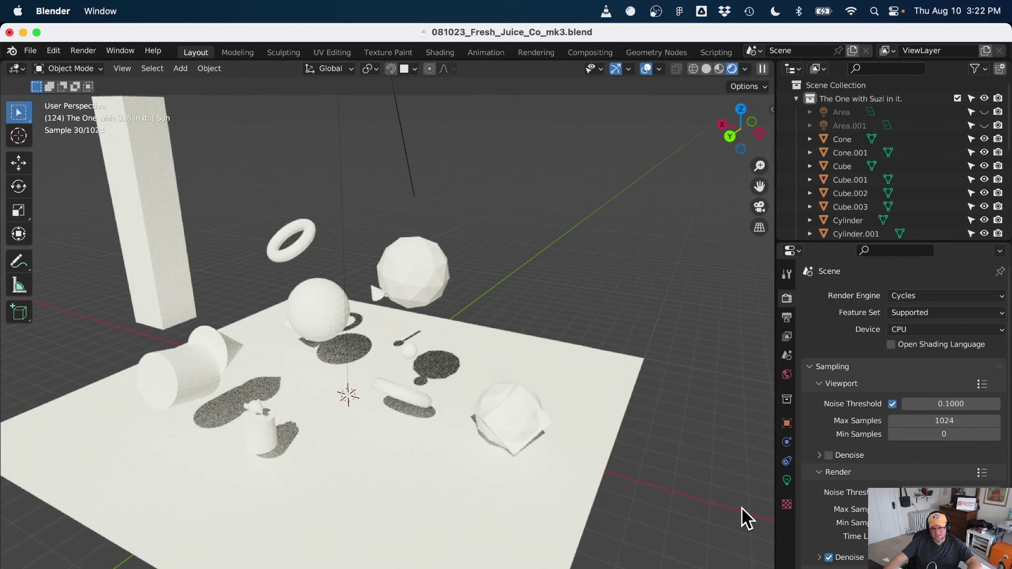
{"action": "left_click", "coordinate": [785, 481]}
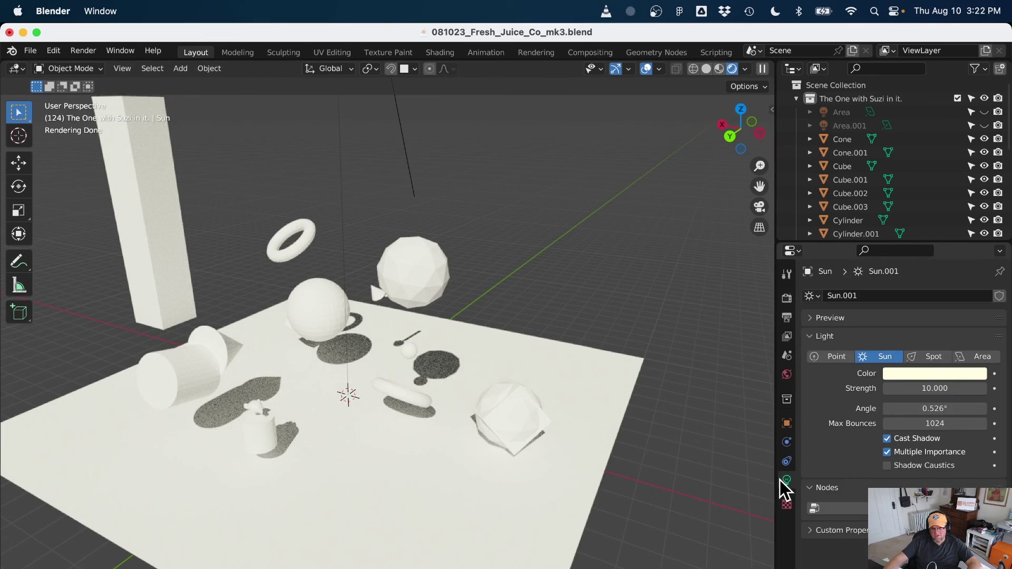